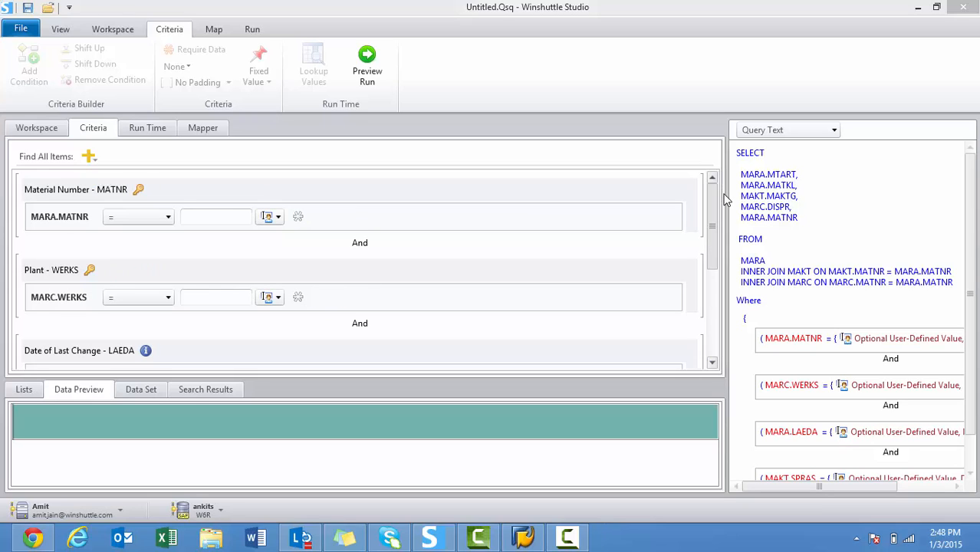
# Examine the padding, lookup, operator and value-source options available for the Material Number (MATNR) criterion.
pyautogui.moveTo(400, 215)
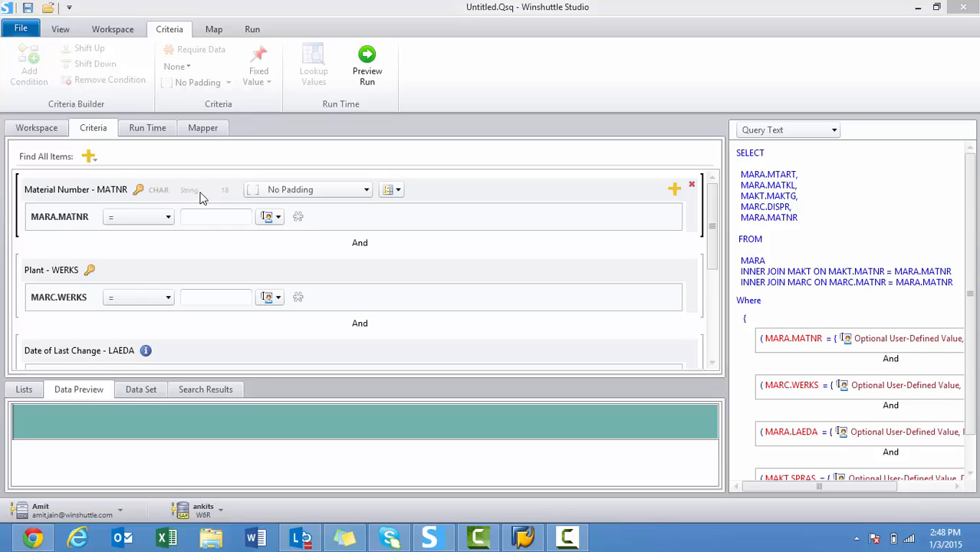
pyautogui.click(296, 194)
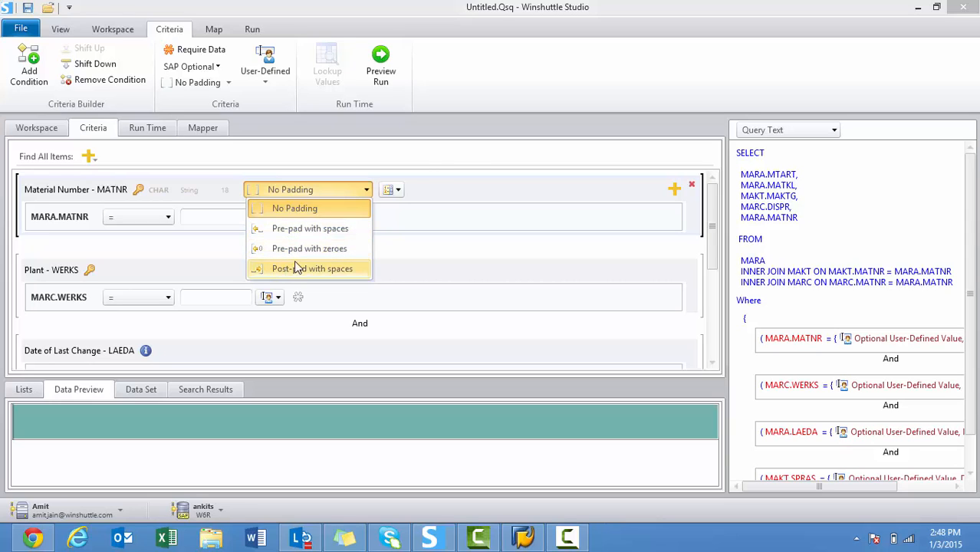
pyautogui.click(407, 191)
pyautogui.click(398, 191)
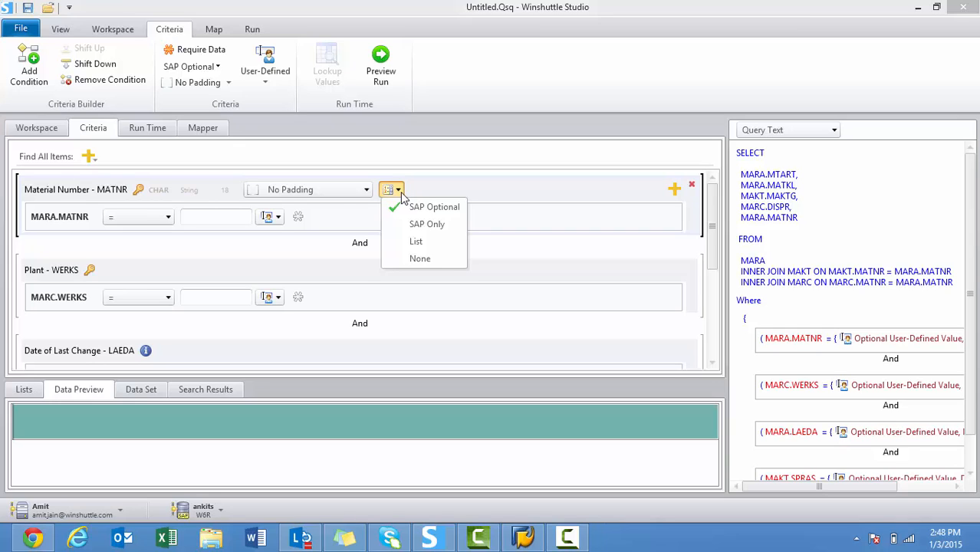
pyautogui.click(135, 219)
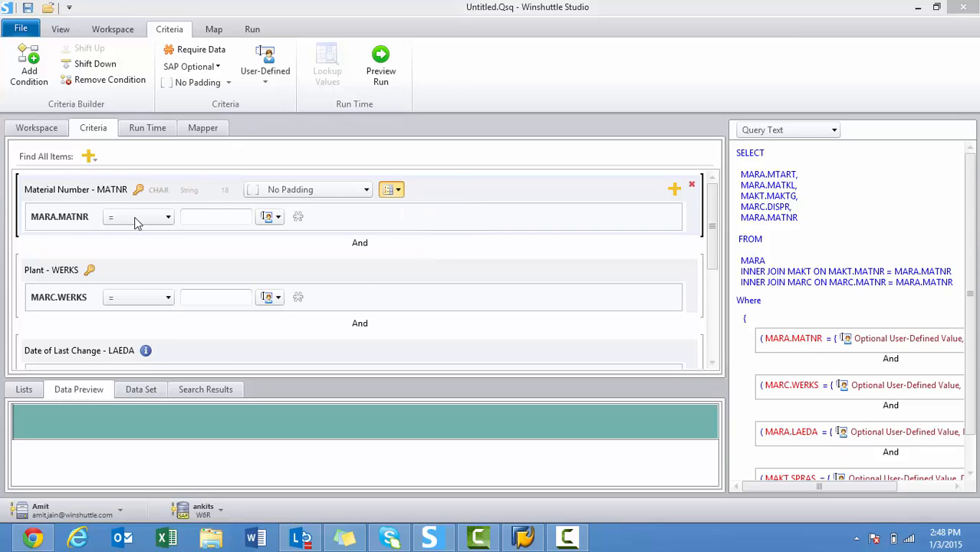
pyautogui.click(135, 219)
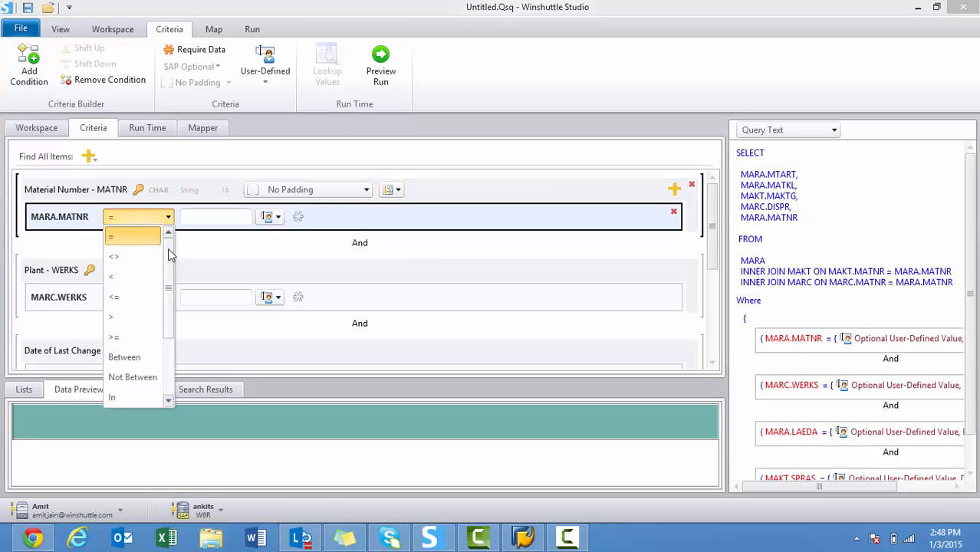
pyautogui.moveTo(170, 255)
pyautogui.mouseDown()
pyautogui.moveTo(170, 318)
pyautogui.moveTo(184, 249)
pyautogui.mouseUp()
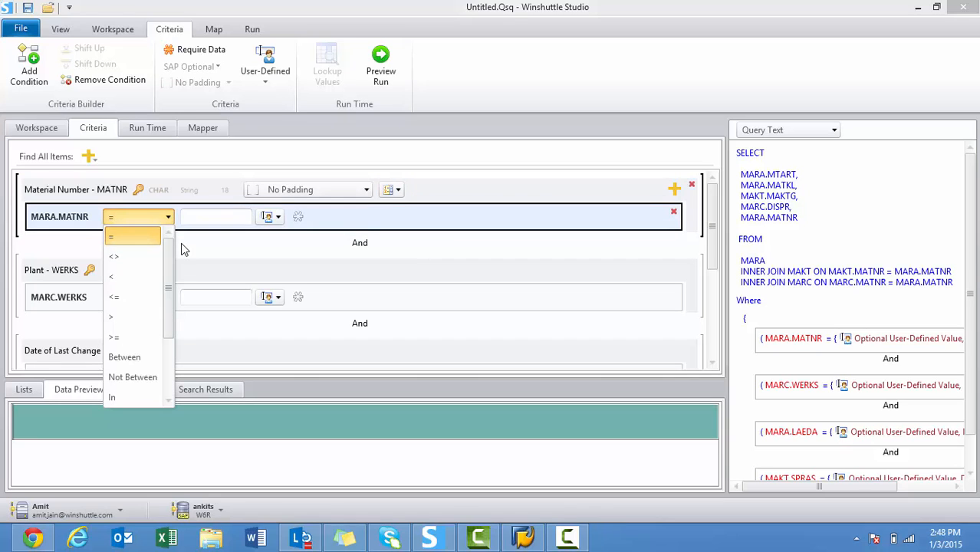
pyautogui.click(151, 239)
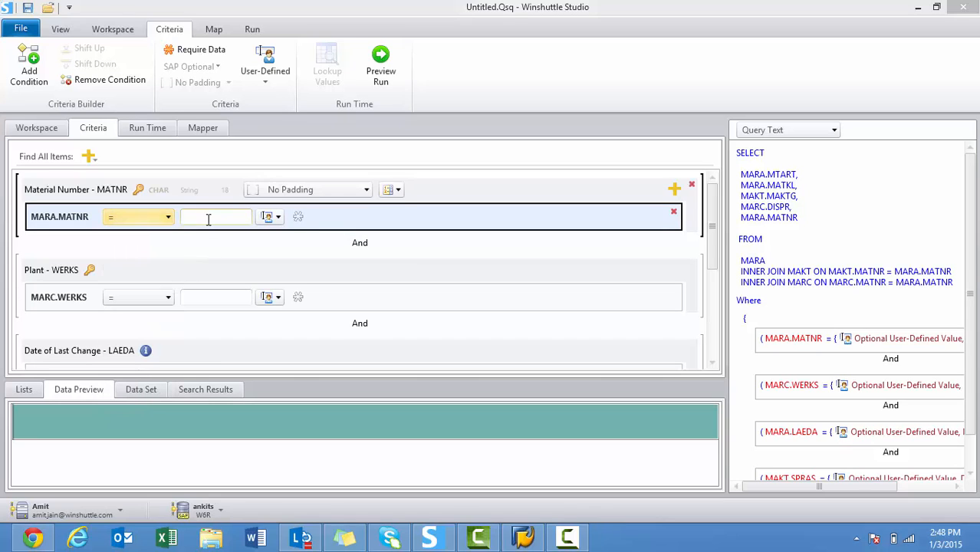
pyautogui.click(208, 220)
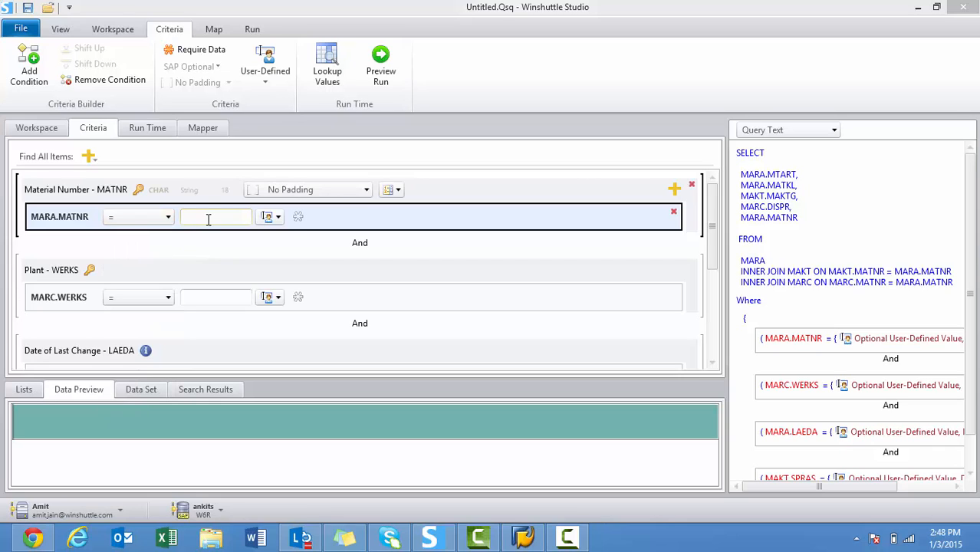
pyautogui.click(278, 218)
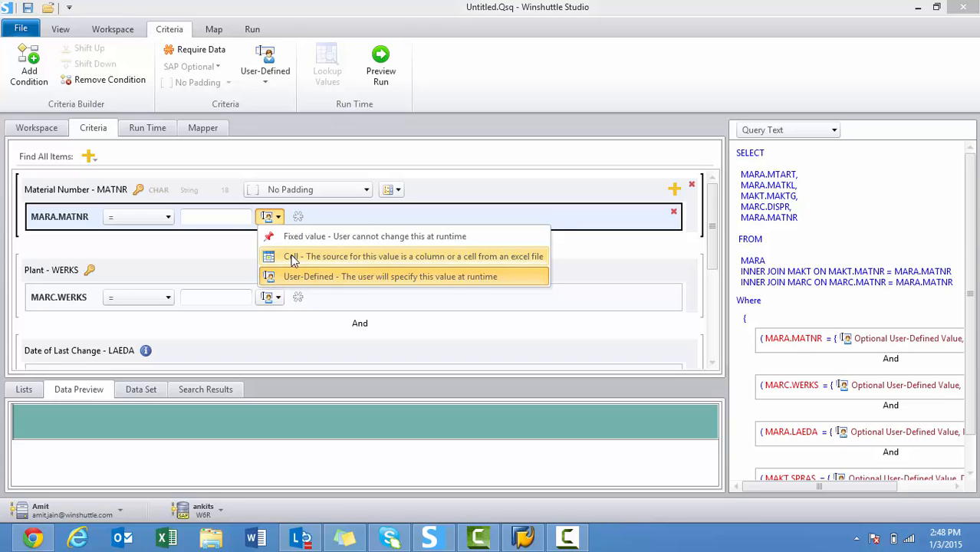
pyautogui.click(335, 221)
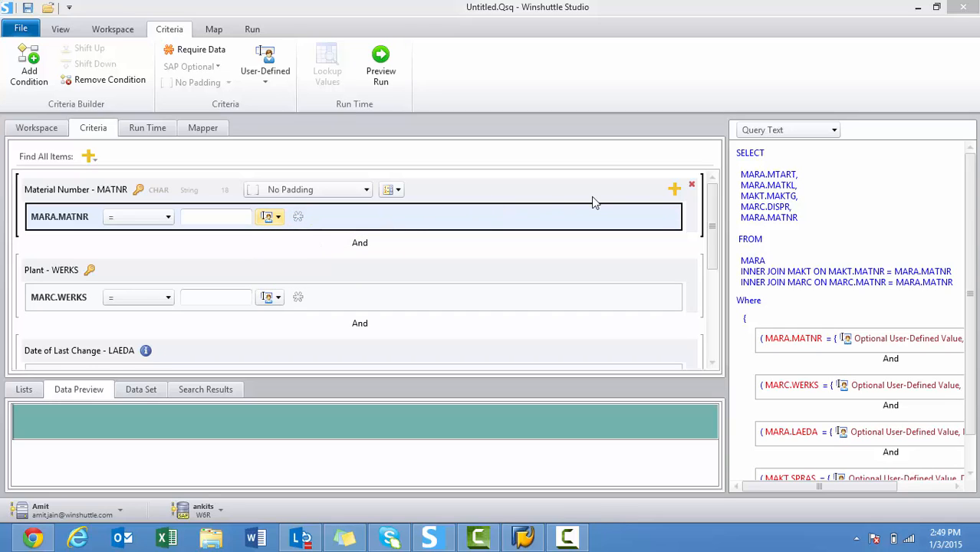
# Add two extra conditions to the Material Number criterion and remove both of them again.
pyautogui.click(673, 190)
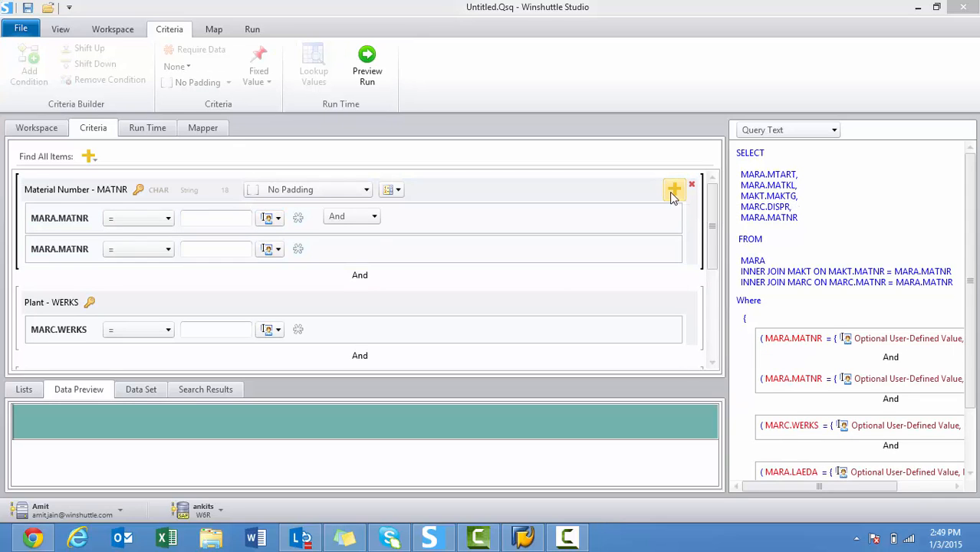
pyautogui.click(673, 190)
pyautogui.moveTo(639, 284)
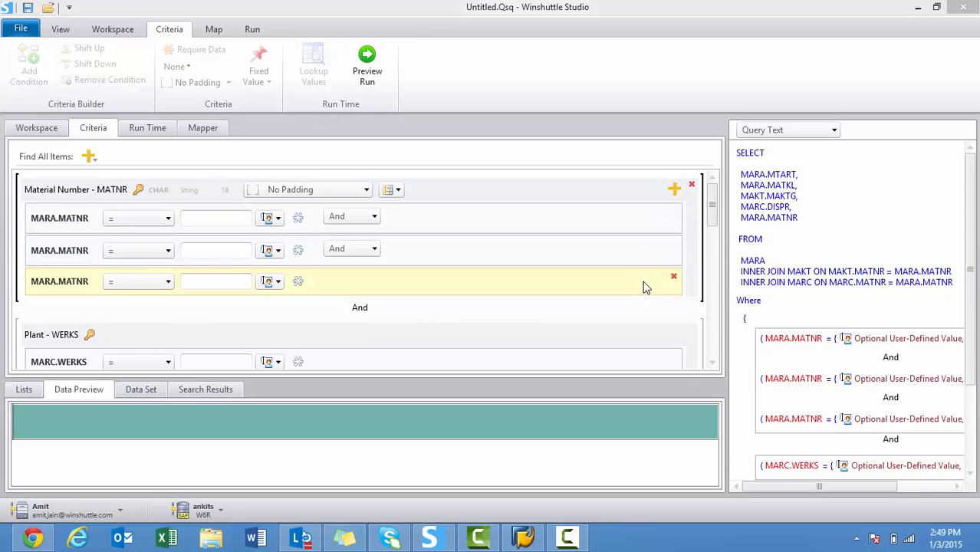
pyautogui.click(674, 277)
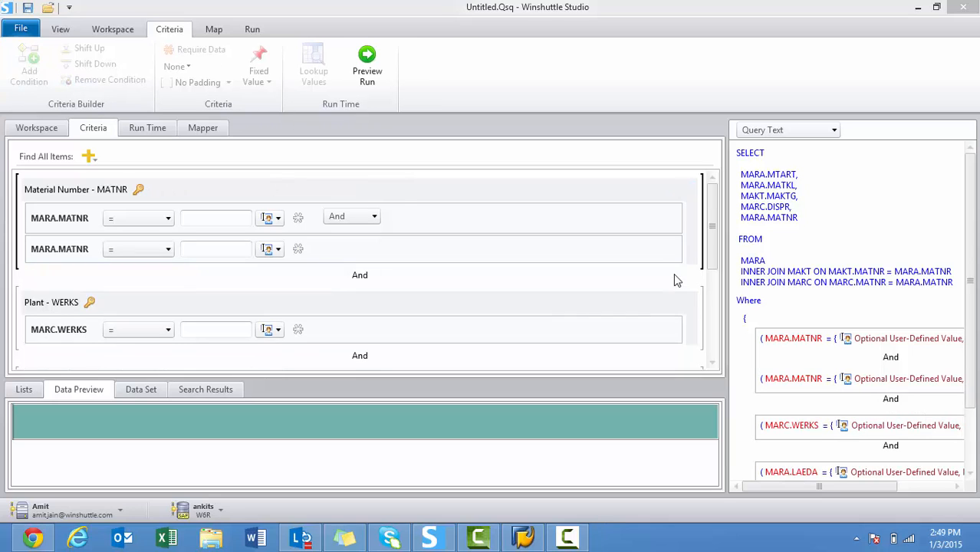
pyautogui.click(675, 245)
# Set the operator of the Material Number condition to In.
pyautogui.moveTo(427, 225)
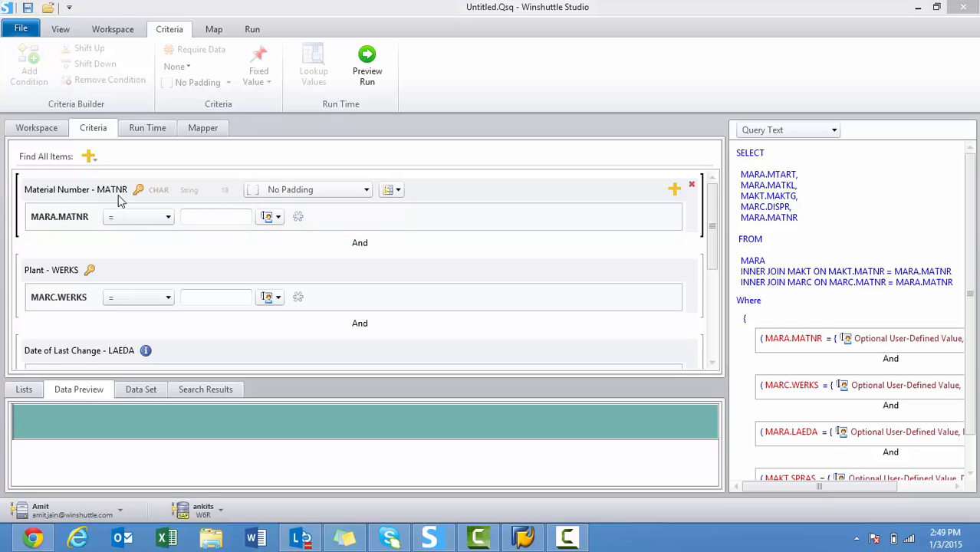
pyautogui.click(136, 218)
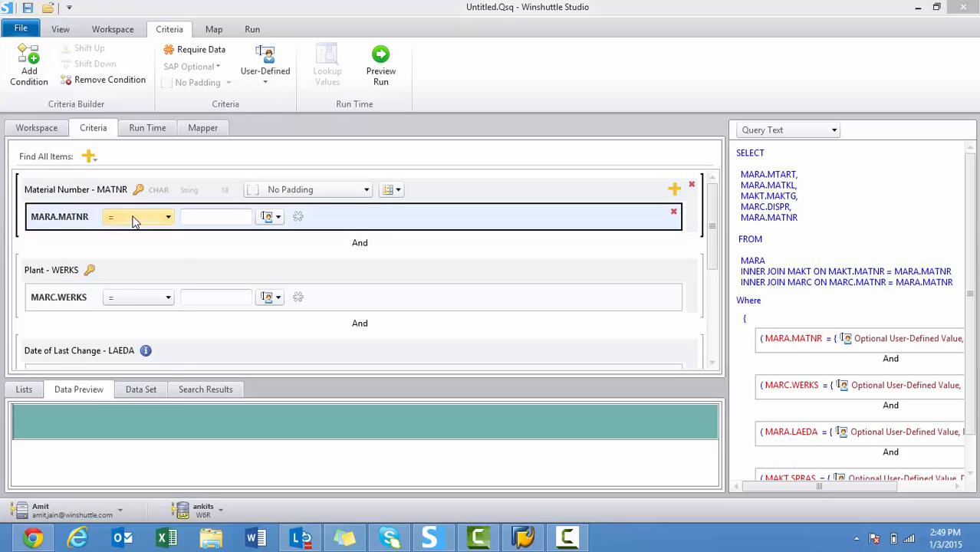
pyautogui.scroll(-1, 157, 264)
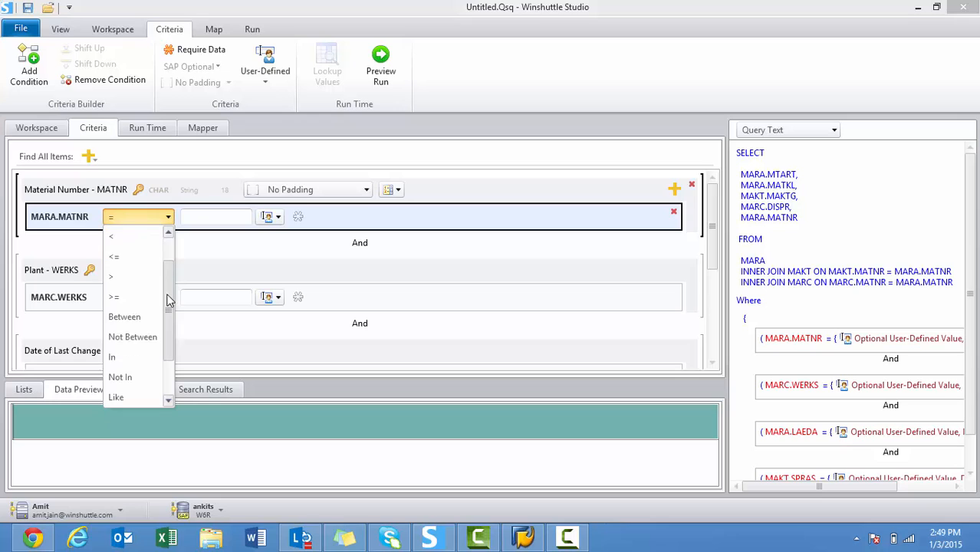
pyautogui.click(129, 338)
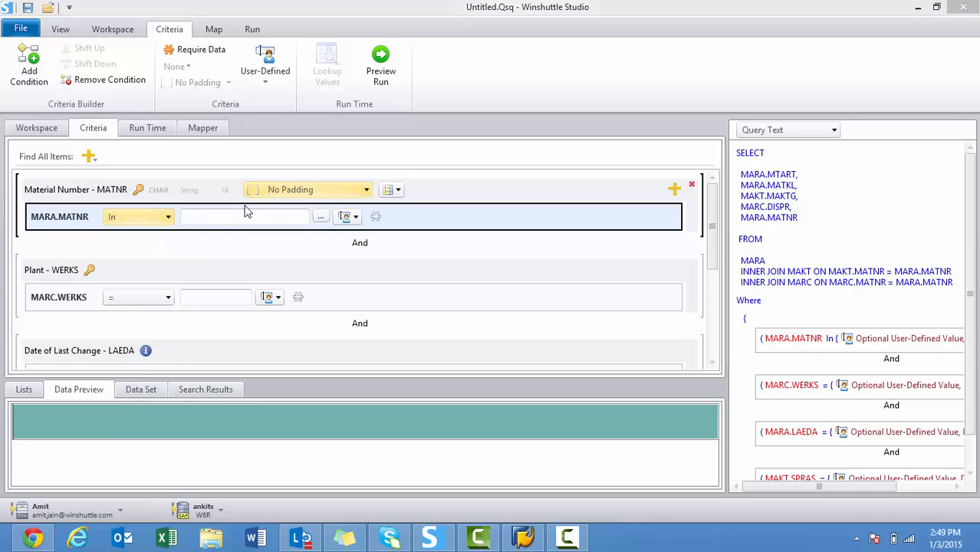
# Build a static value list for the Material Number condition with the values 100-100 and 100-200.
pyautogui.click(202, 218)
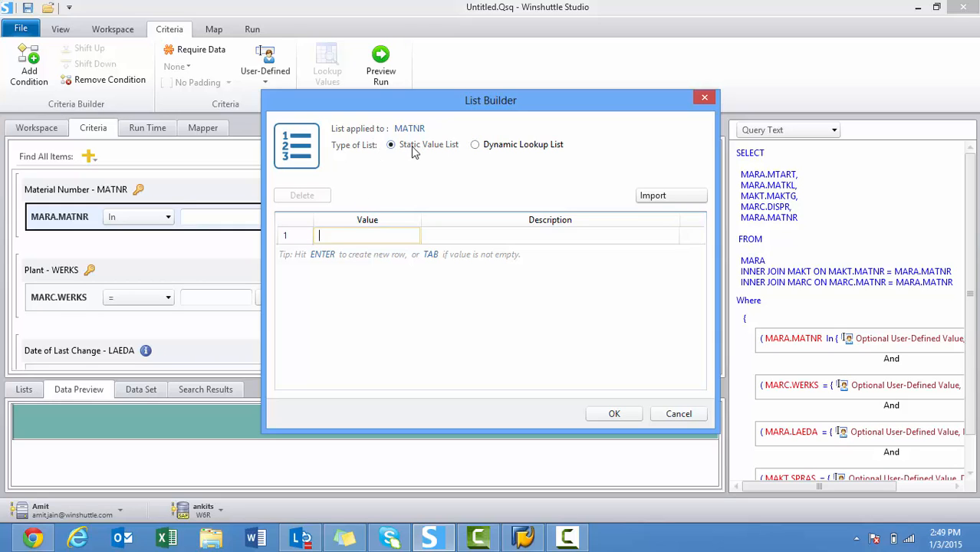
pyautogui.click(355, 237)
pyautogui.write('100-')
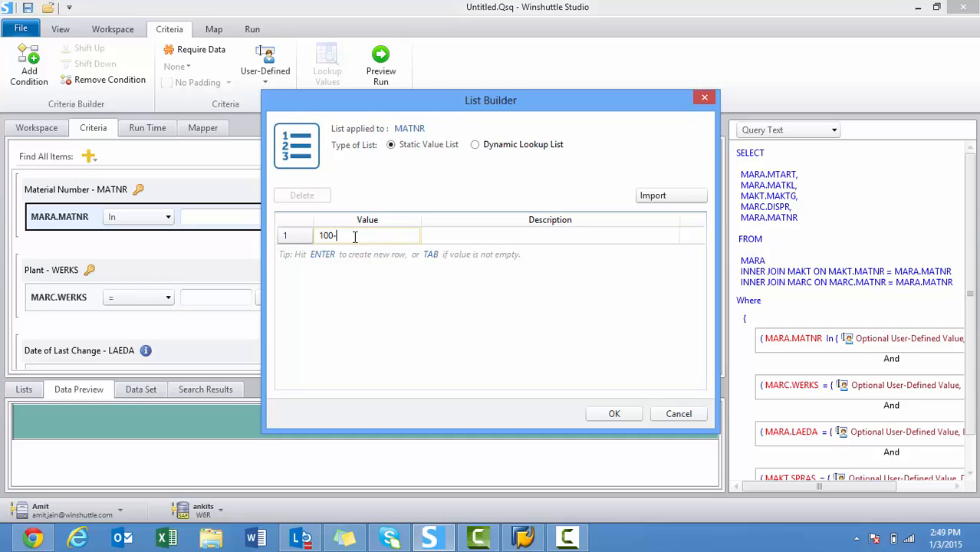
pyautogui.write('100')
pyautogui.press('Return')
pyautogui.write('100-')
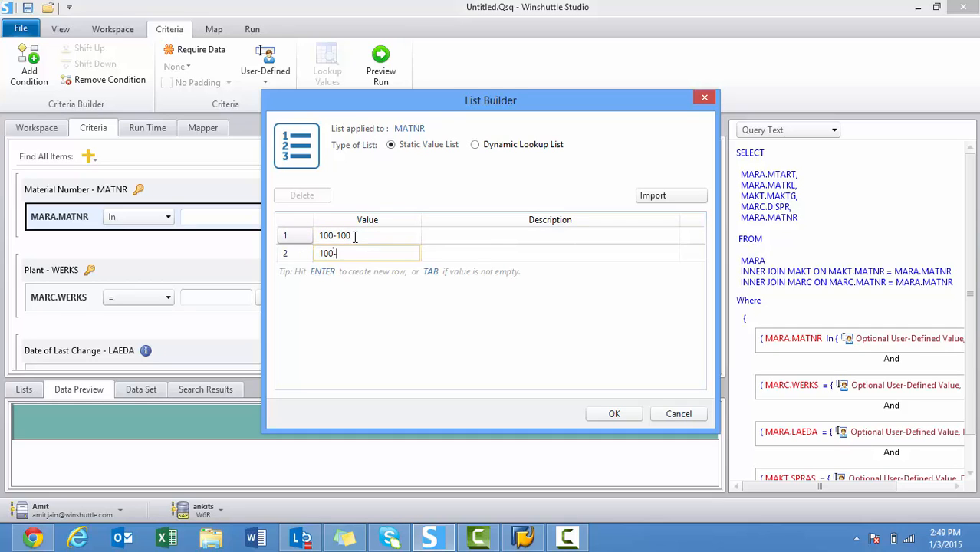
pyautogui.write('200')
pyautogui.press('Return')
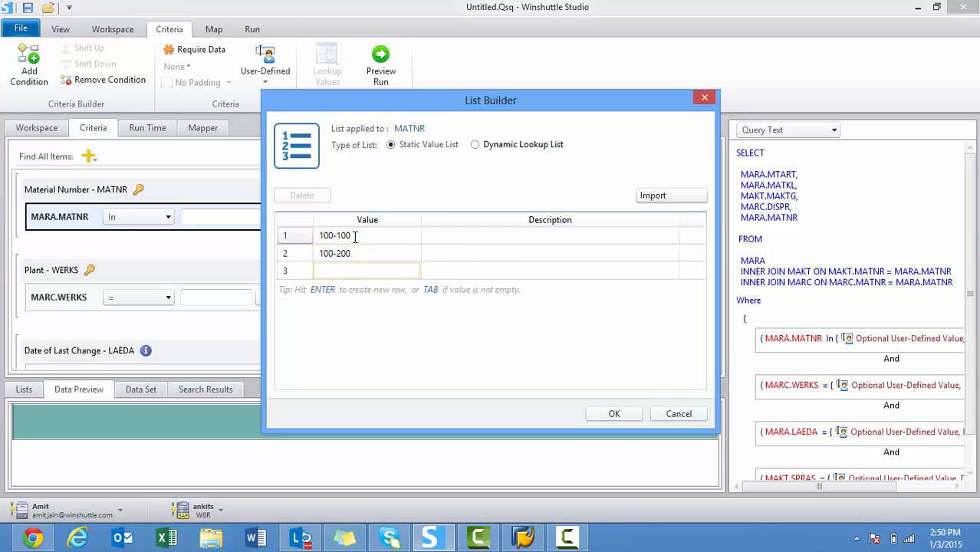
pyautogui.click(666, 197)
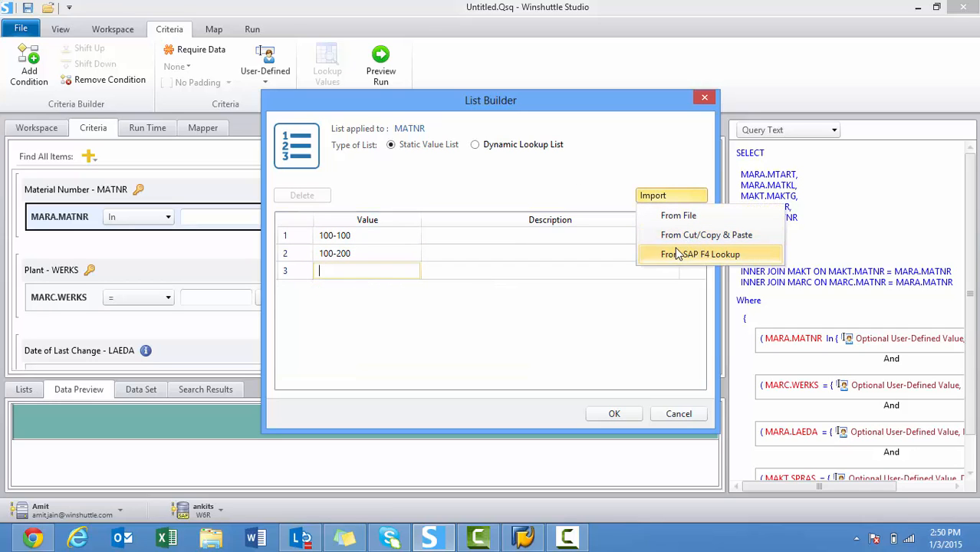
pyautogui.click(606, 421)
pyautogui.click(607, 421)
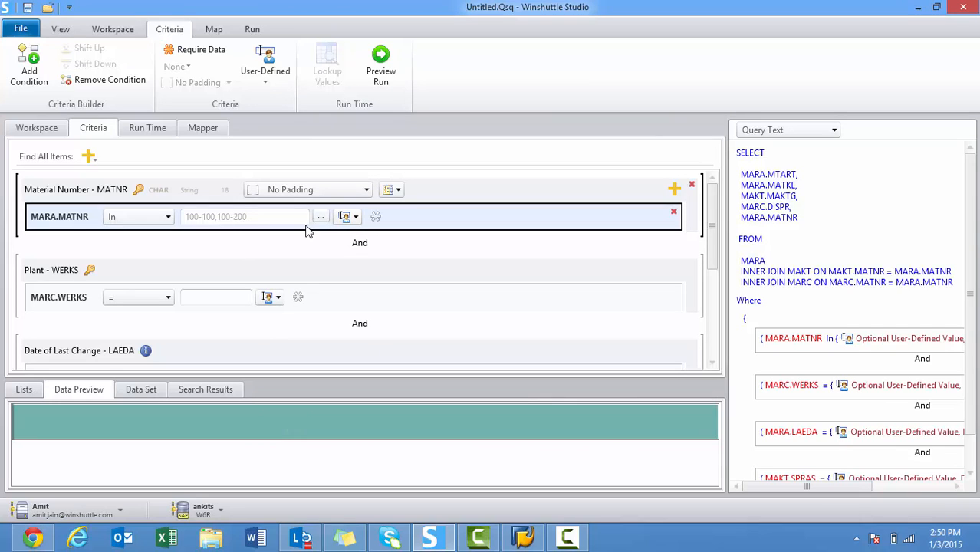
# Add a second Material Number condition and set its operator to In.
pyautogui.click(674, 189)
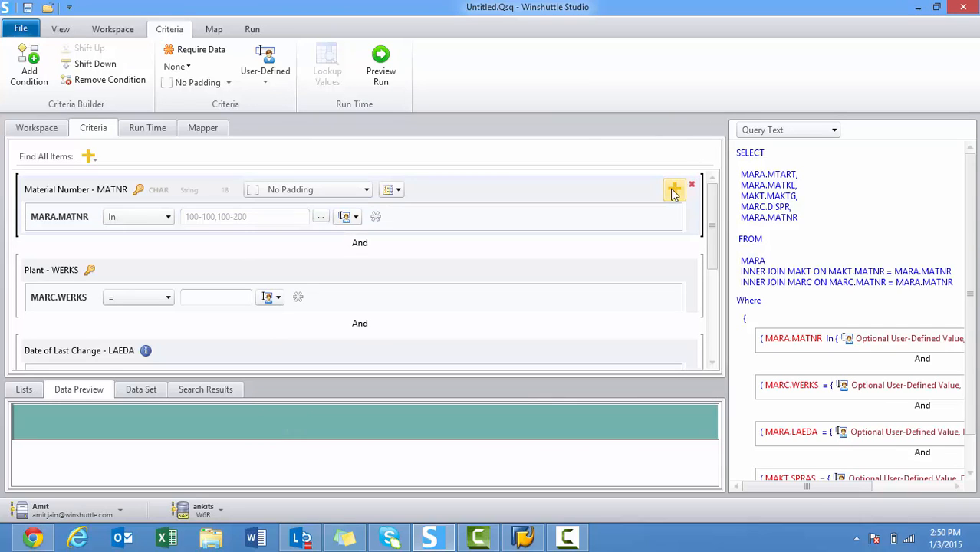
pyautogui.click(140, 250)
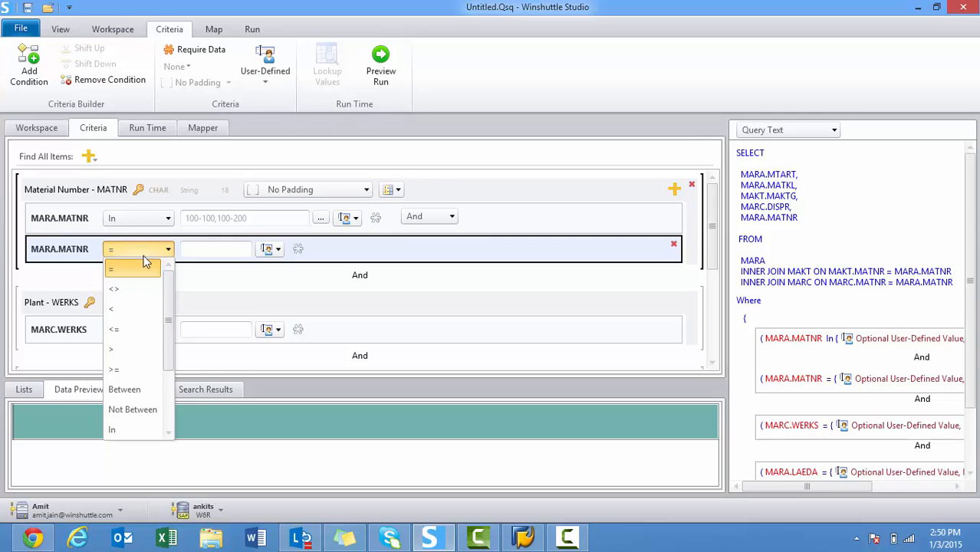
pyautogui.click(121, 431)
# For the second Material Number condition, choose a Dynamic Lookup List sourced from a linked Excel or text file.
pyautogui.doubleClick(234, 250)
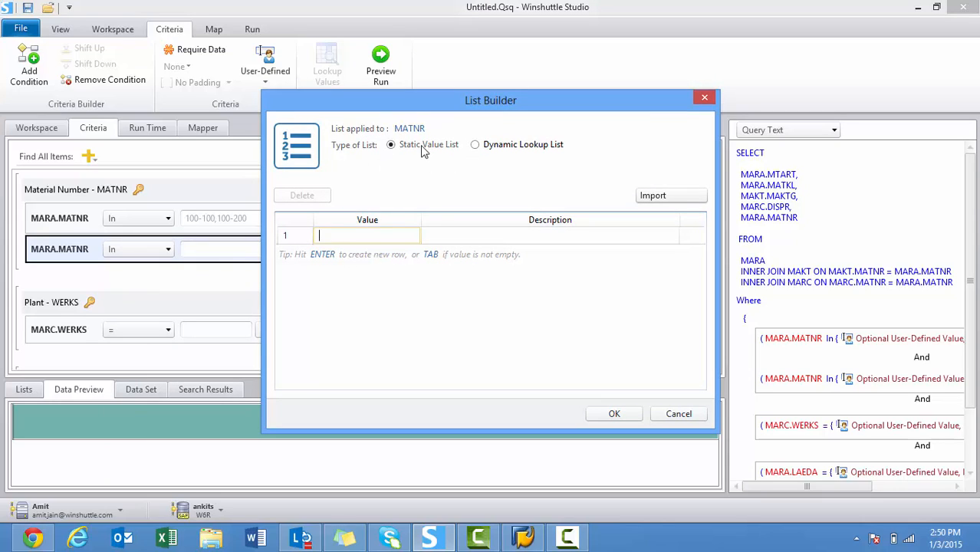
pyautogui.click(494, 150)
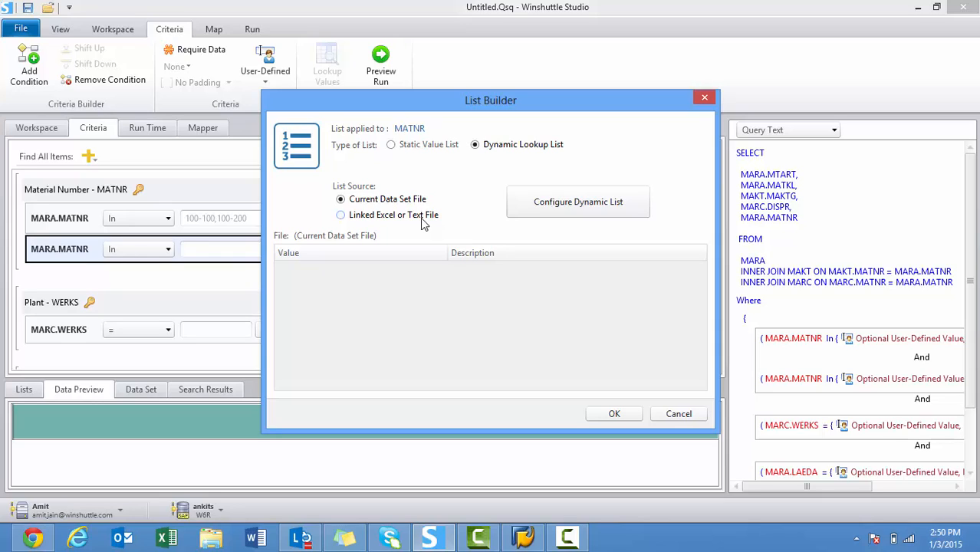
pyautogui.click(420, 218)
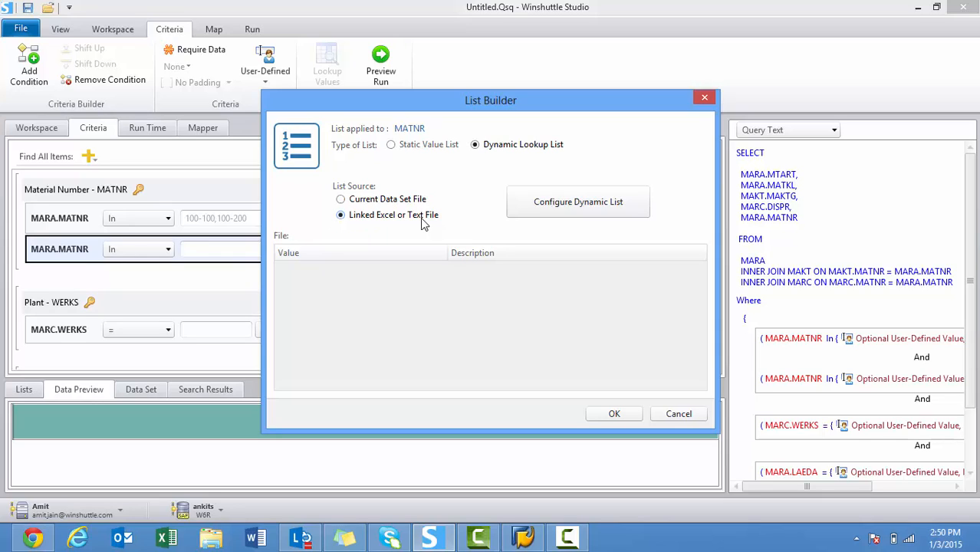
# Configure the dynamic list by linking the Data.xlsx file from the Desktop.
pyautogui.click(527, 210)
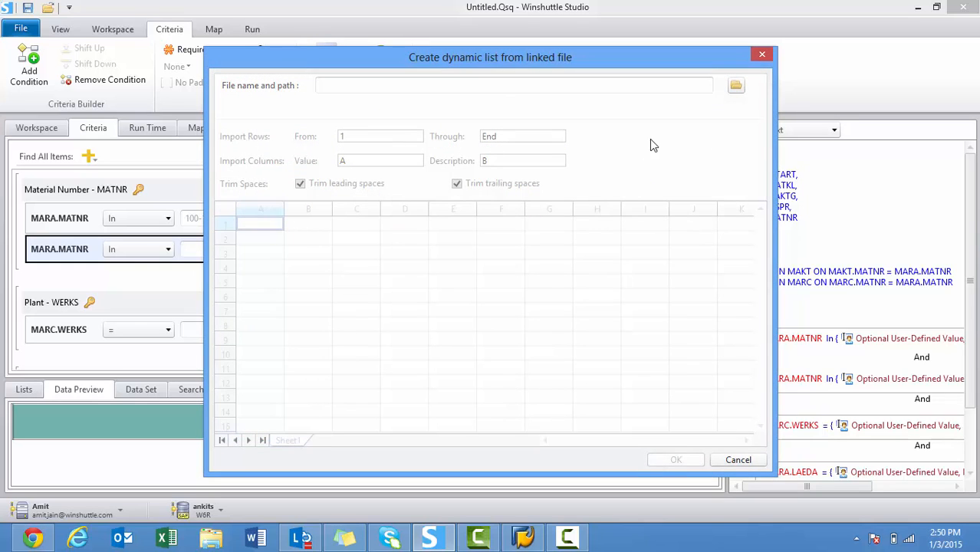
pyautogui.click(736, 85)
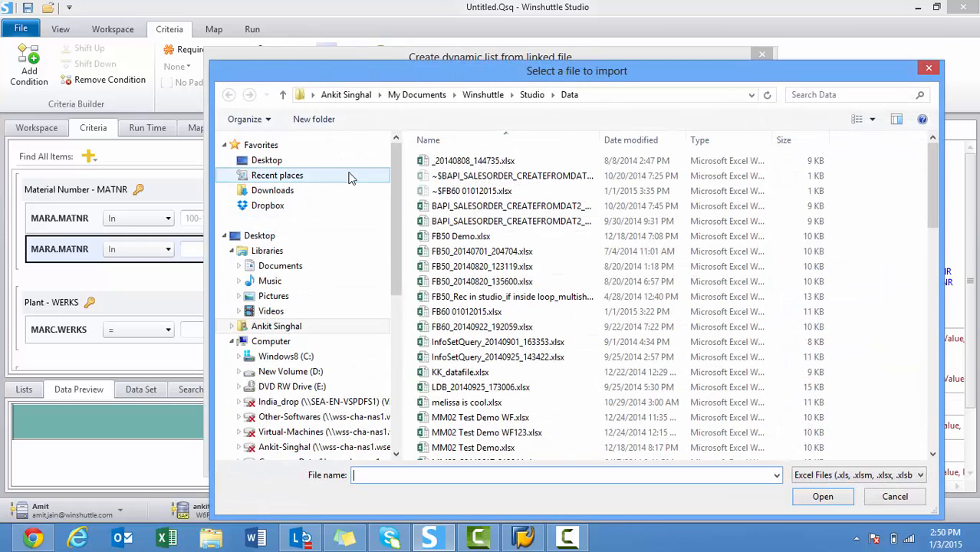
pyautogui.click(267, 163)
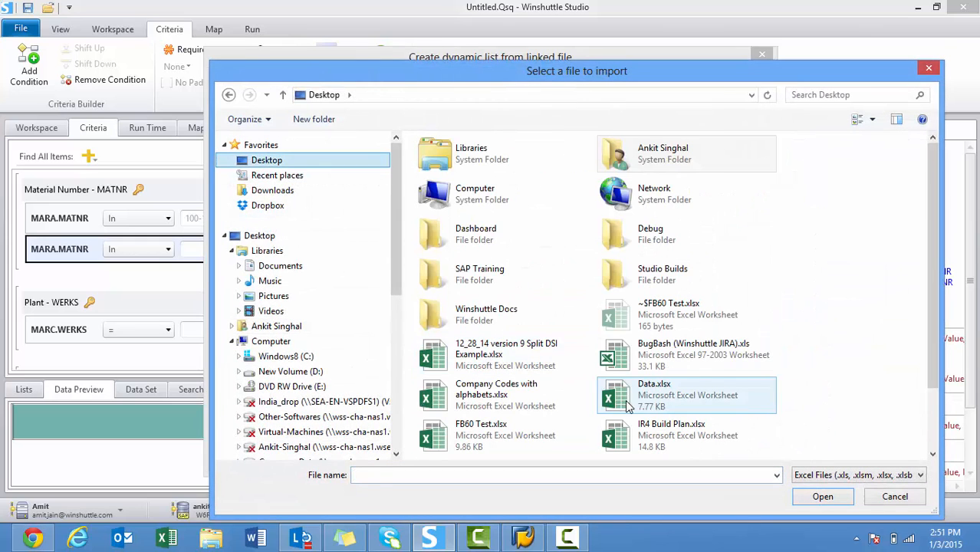
pyautogui.click(653, 392)
pyautogui.click(811, 499)
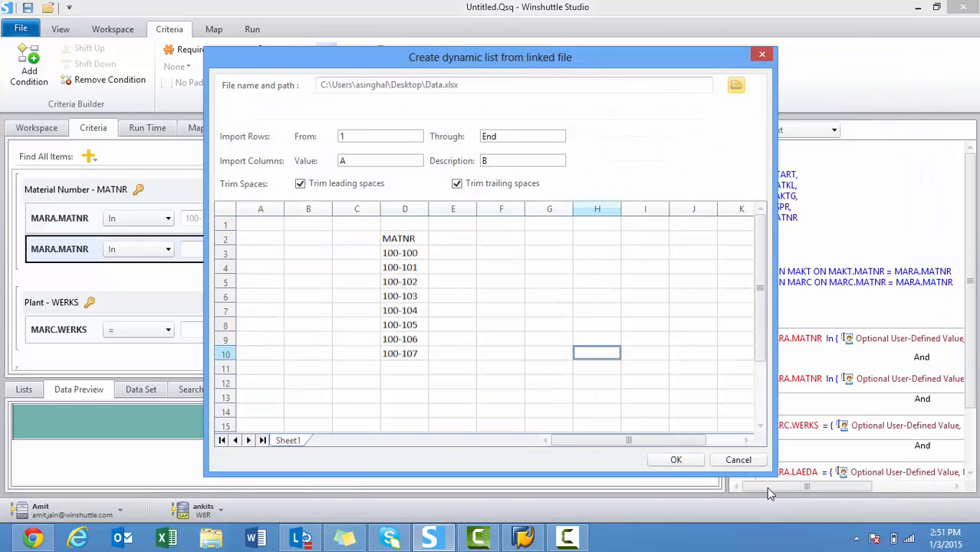
# Set the dynamic list to import rows 3 through 10 with column D as the value column, and accept the configuration.
pyautogui.click(355, 135)
pyautogui.press('BackSpace')
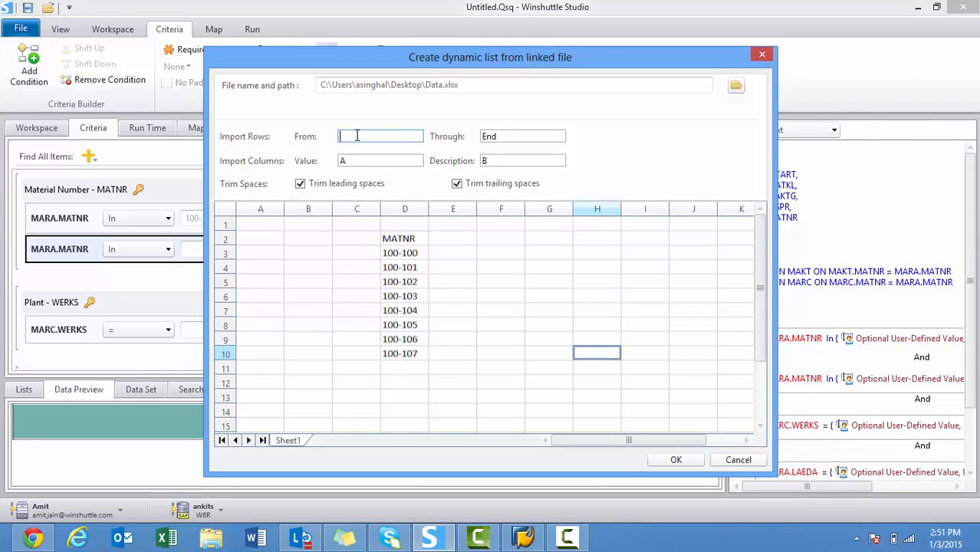
pyautogui.write('2')
pyautogui.press('BackSpace')
pyautogui.write('3')
pyautogui.click(524, 136)
pyautogui.press('BackSpace')
pyautogui.press('BackSpace')
pyautogui.press('BackSpace')
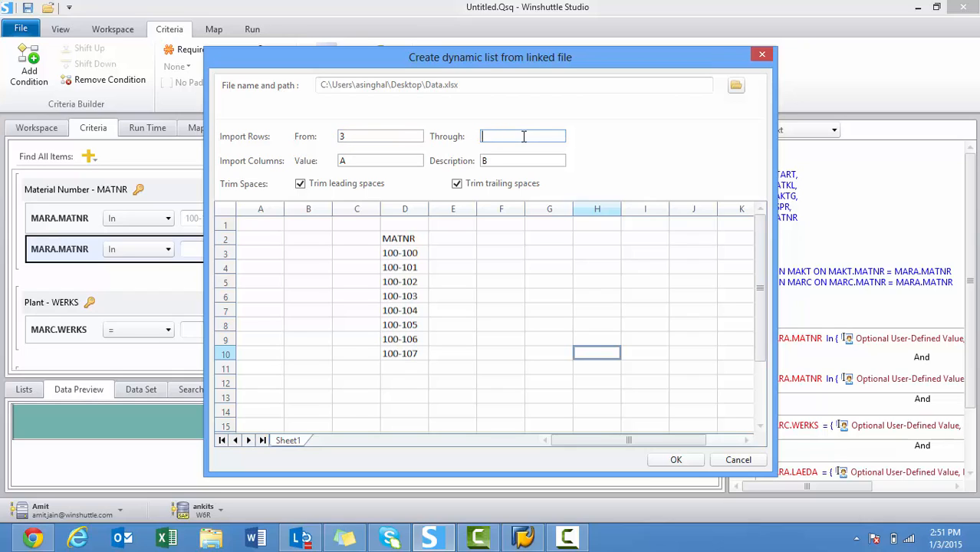
pyautogui.write('10')
pyautogui.click(388, 160)
pyautogui.press('BackSpace')
pyautogui.write('D')
pyautogui.click(674, 461)
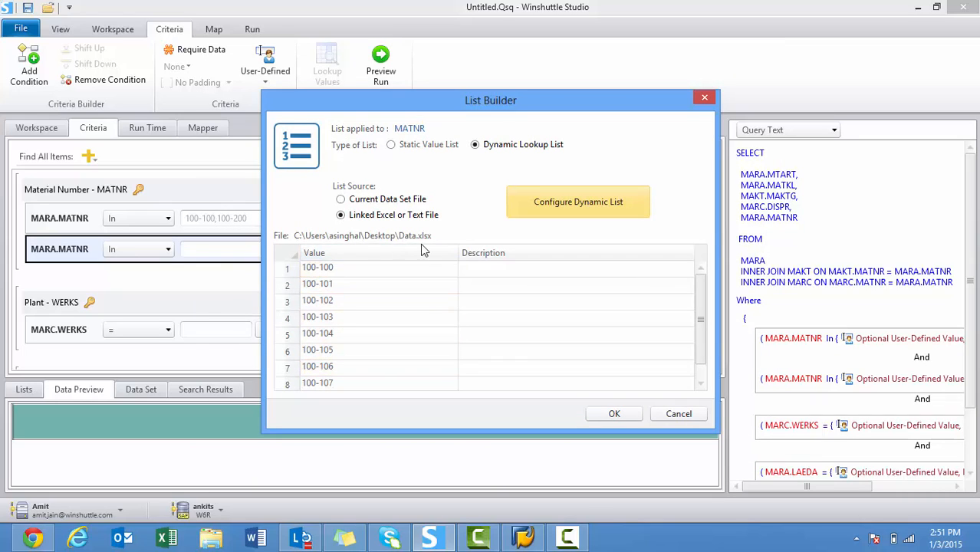
# Apply the dynamic list to the second Material Number condition, and source the Plant condition's value from Excel cell C2.
pyautogui.click(614, 415)
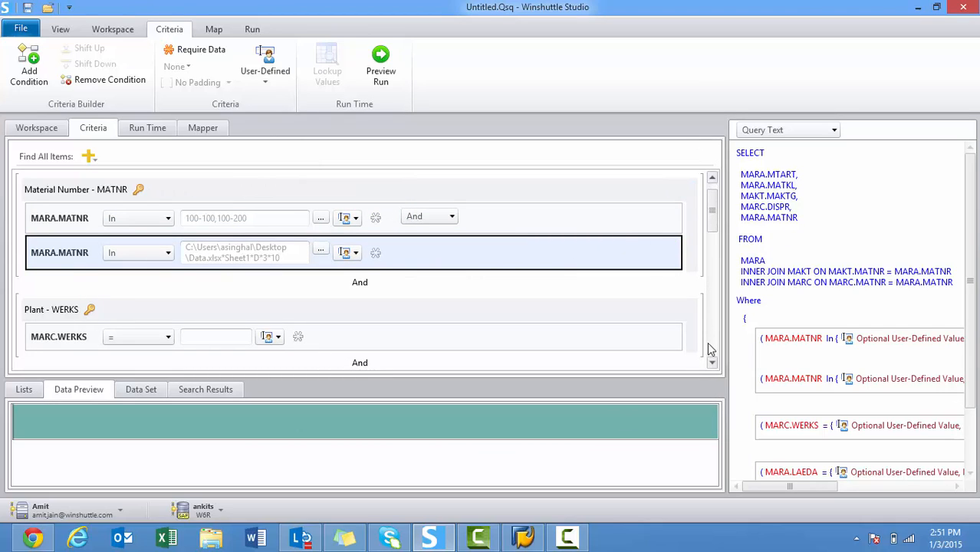
pyautogui.scroll(-3, 713, 358)
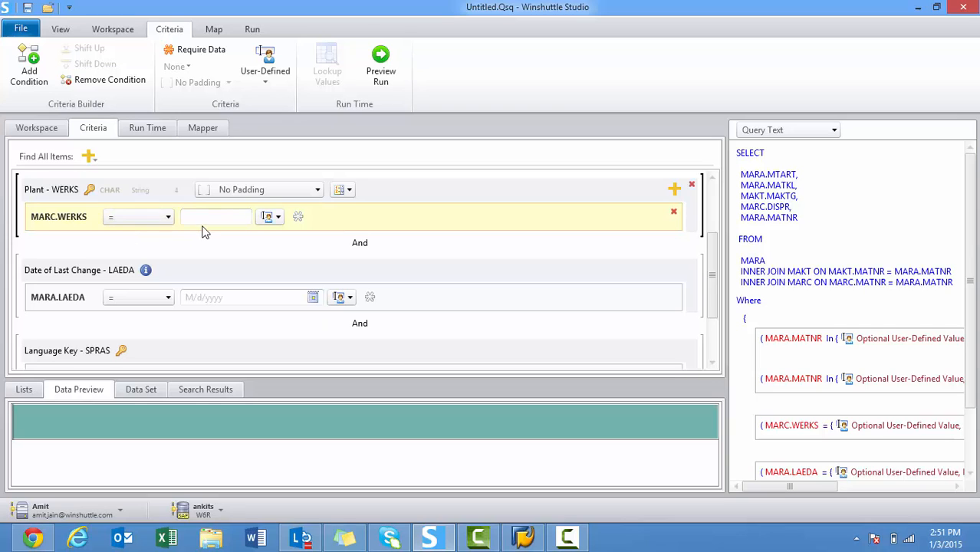
pyautogui.click(269, 217)
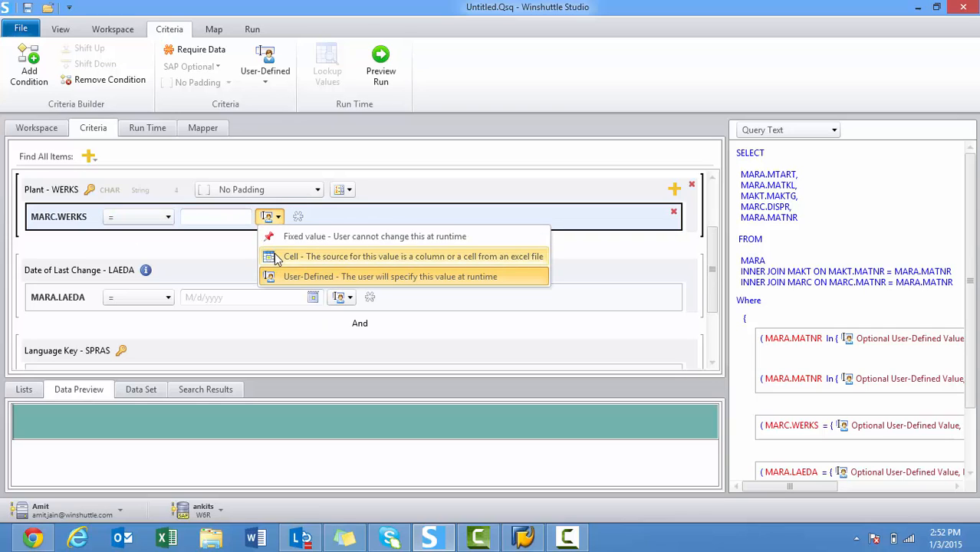
pyautogui.click(278, 261)
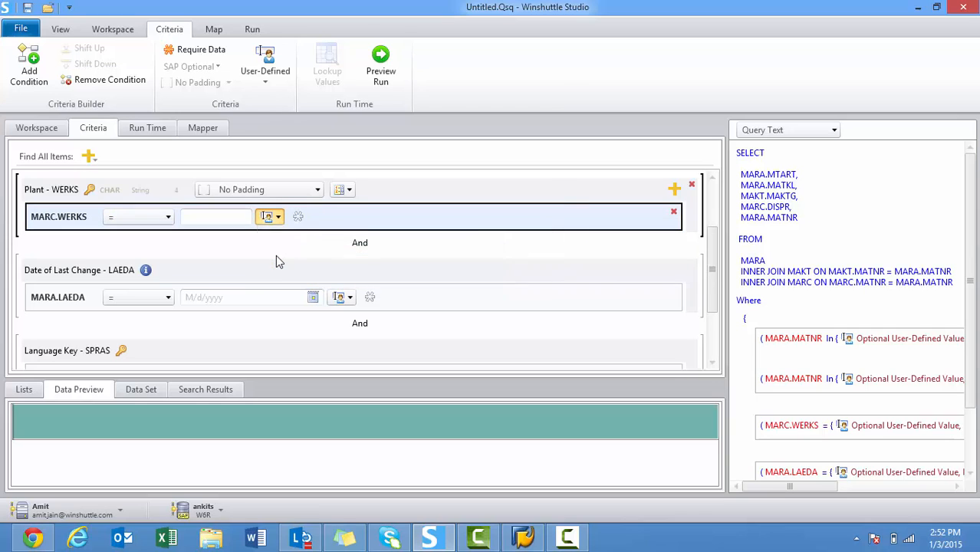
pyautogui.click(214, 219)
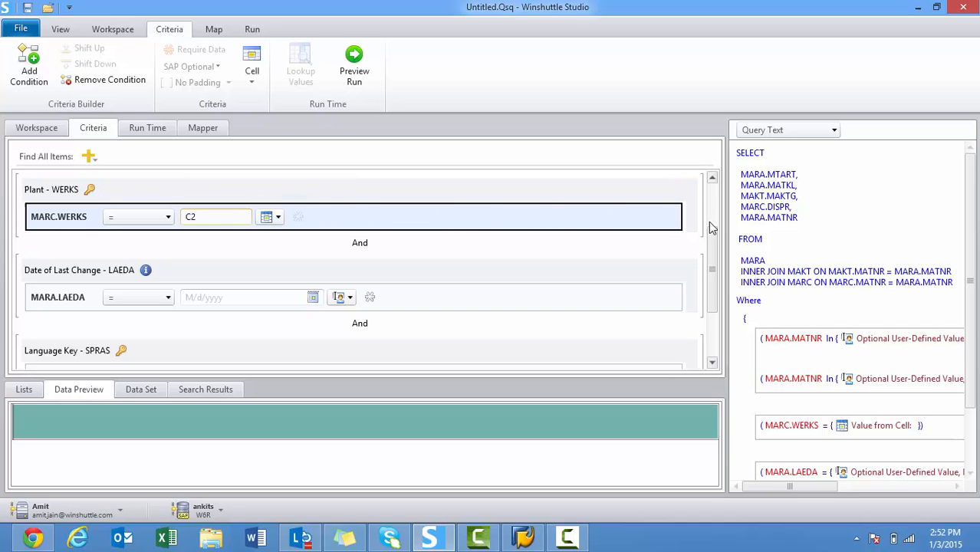
# Set the operator of the Date of Last Change condition to Between.
pyautogui.click(712, 362)
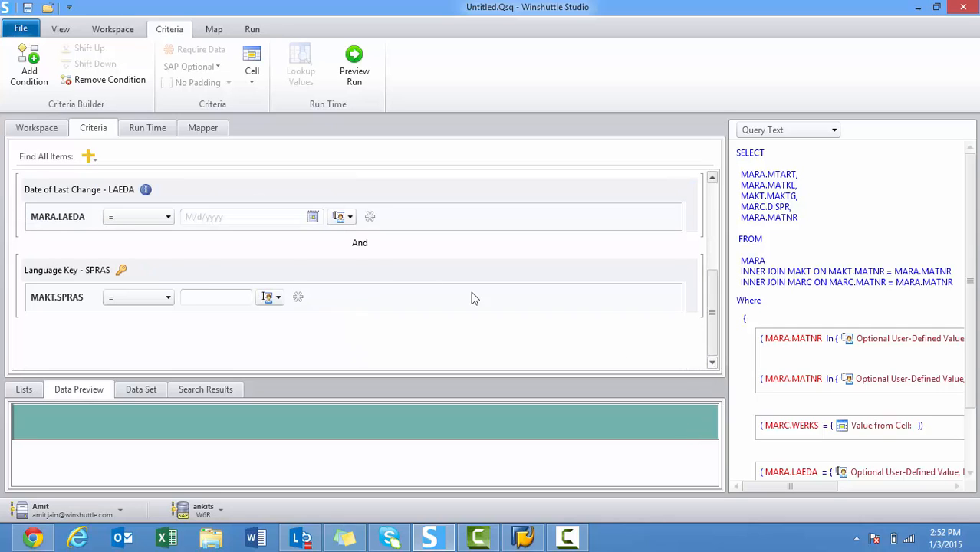
pyautogui.click(127, 213)
pyautogui.click(131, 216)
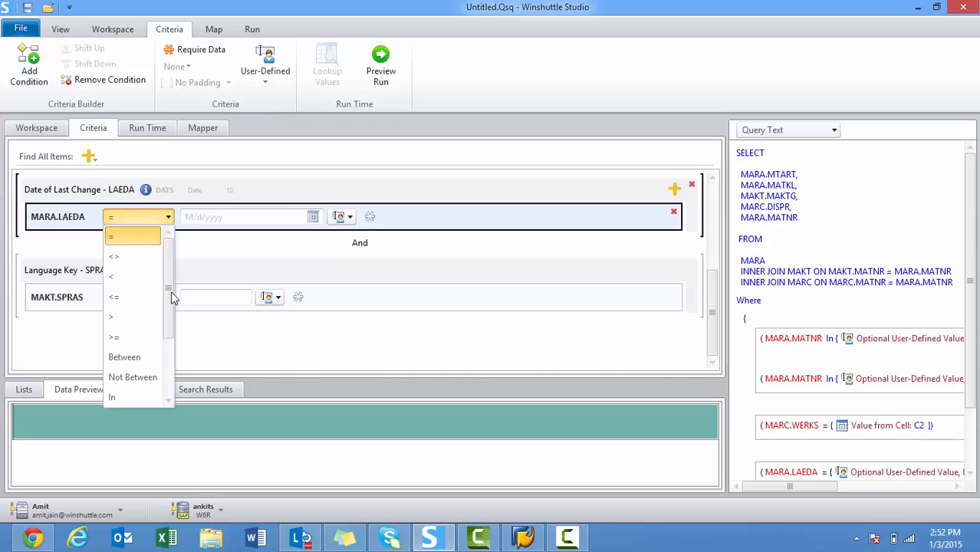
pyautogui.click(135, 360)
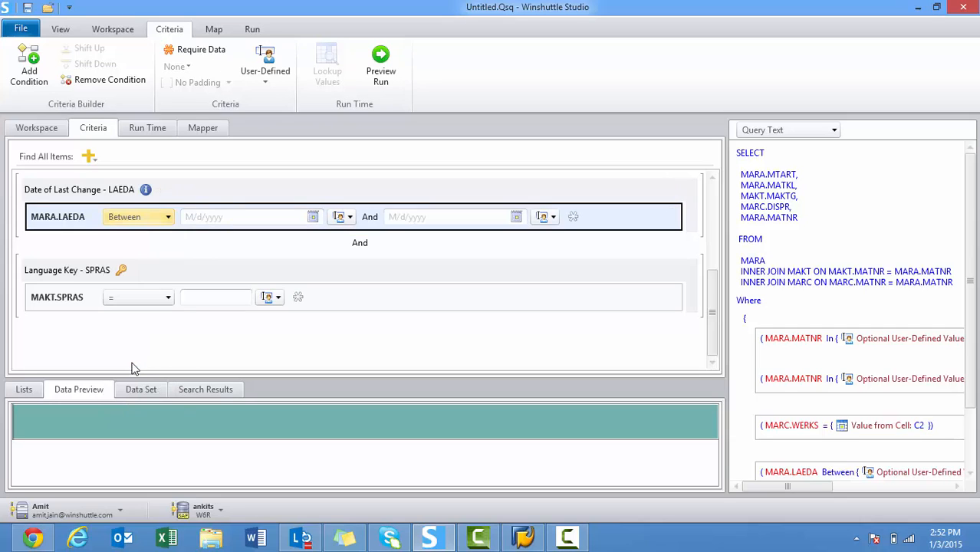
# Set the start date of the Date of Last Change range to 11/3/2014.
pyautogui.click(313, 217)
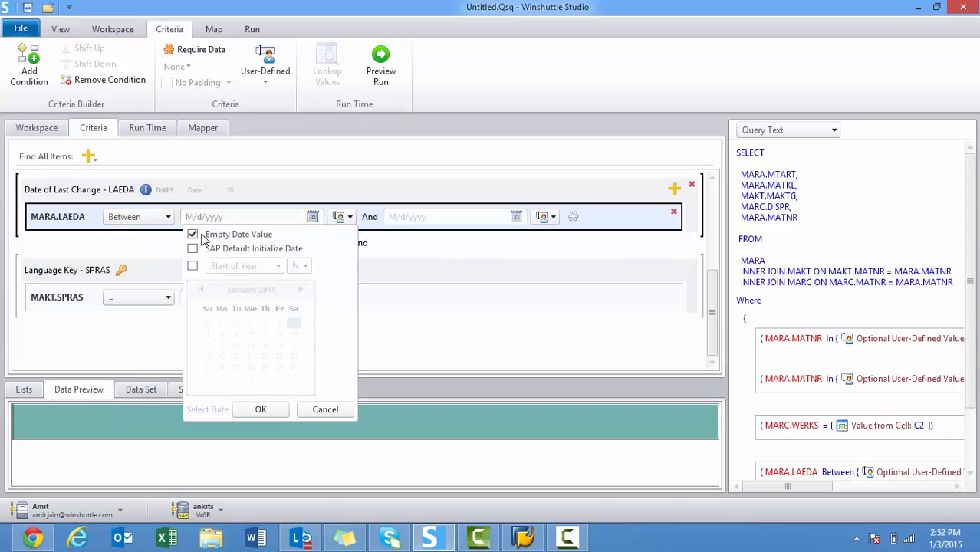
pyautogui.click(203, 235)
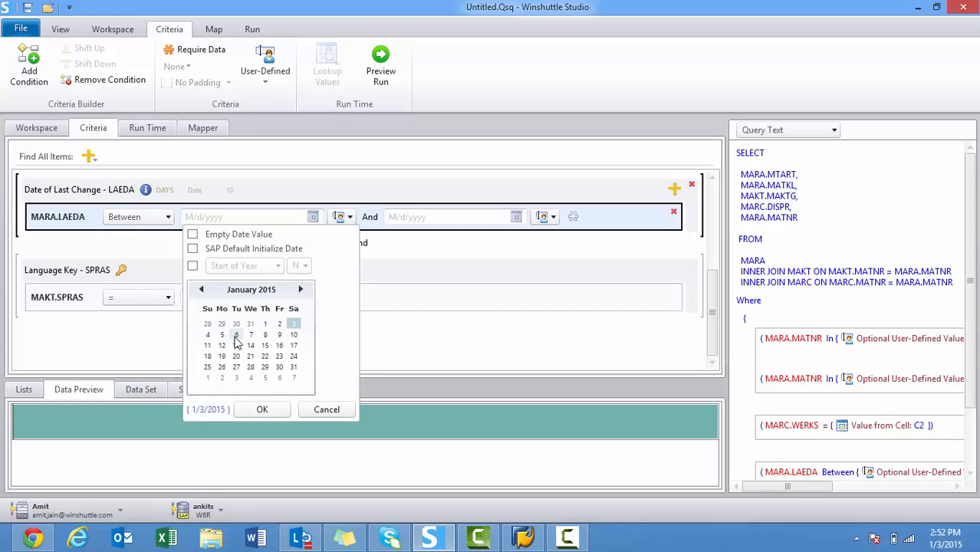
pyautogui.click(201, 291)
pyautogui.click(202, 291)
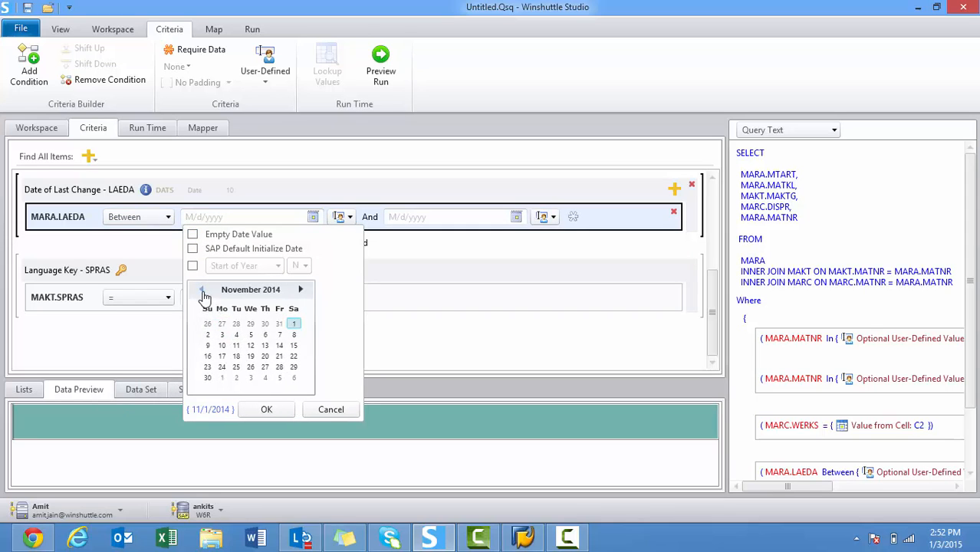
pyautogui.click(222, 334)
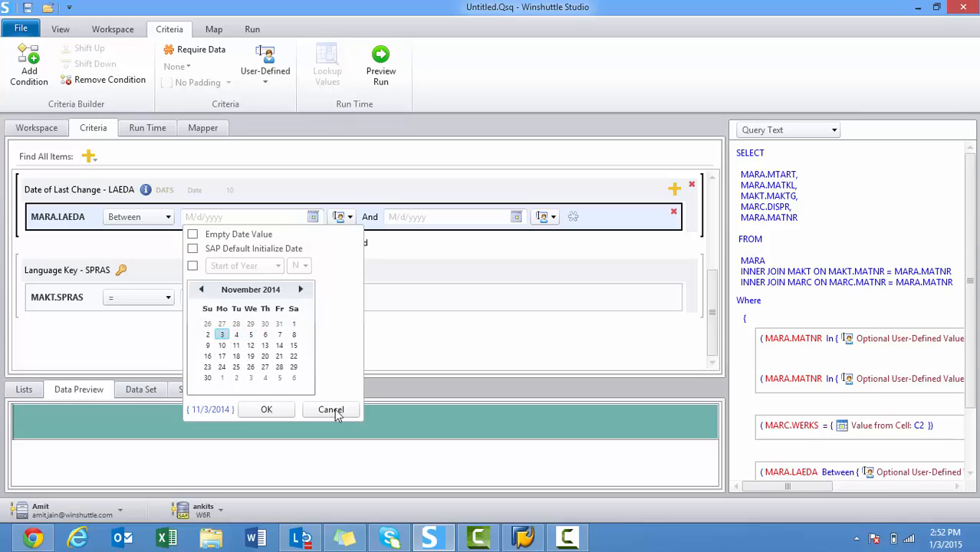
pyautogui.click(276, 410)
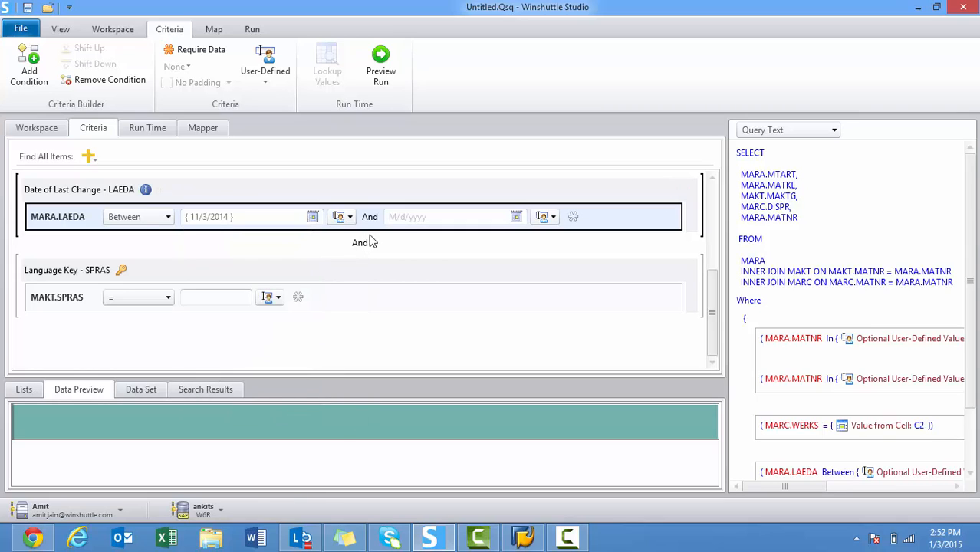
# Set the end date of the Date of Last Change range to 12/31/2014.
pyautogui.click(516, 217)
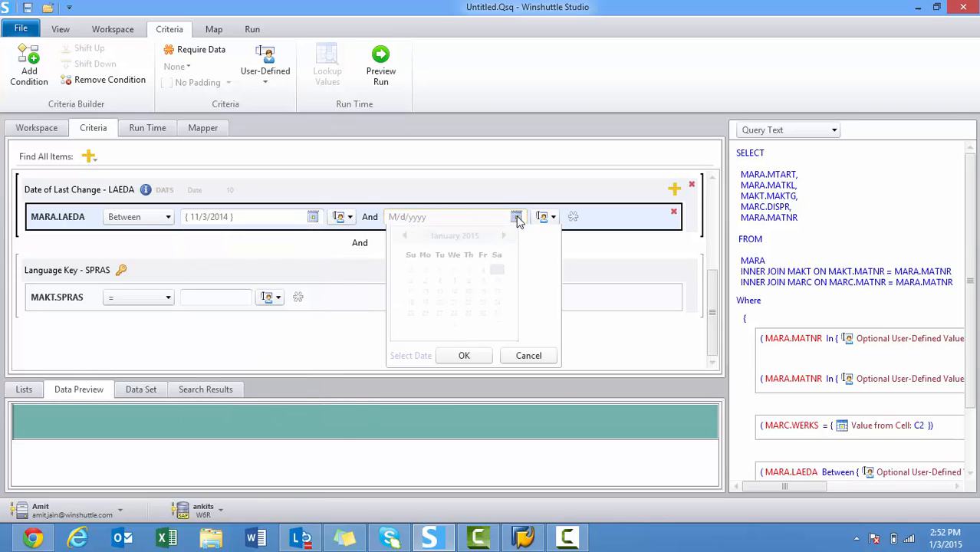
pyautogui.click(412, 235)
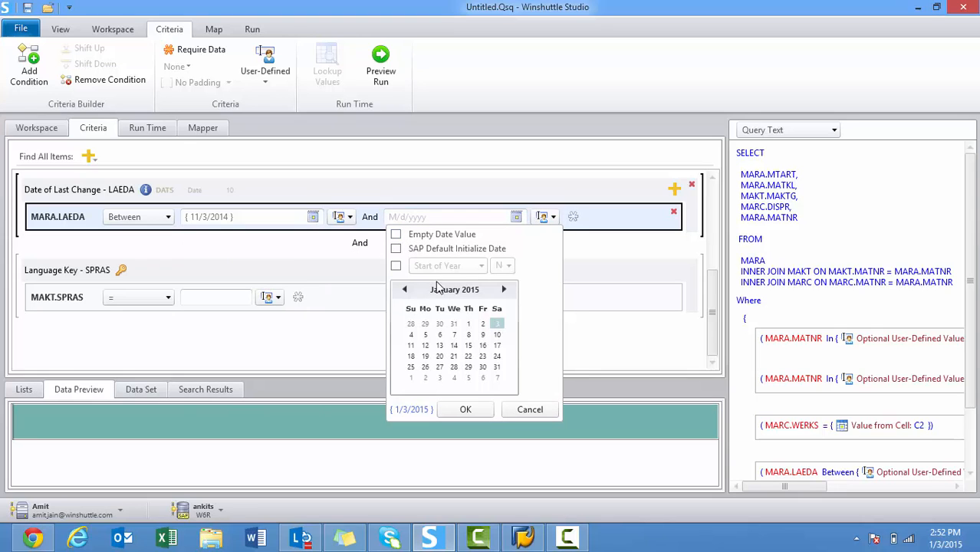
pyautogui.click(406, 290)
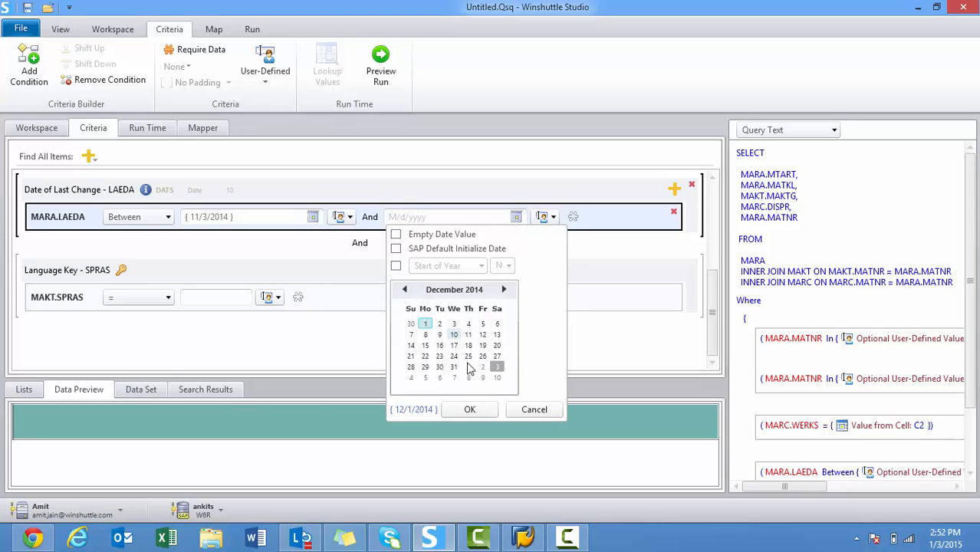
pyautogui.click(454, 368)
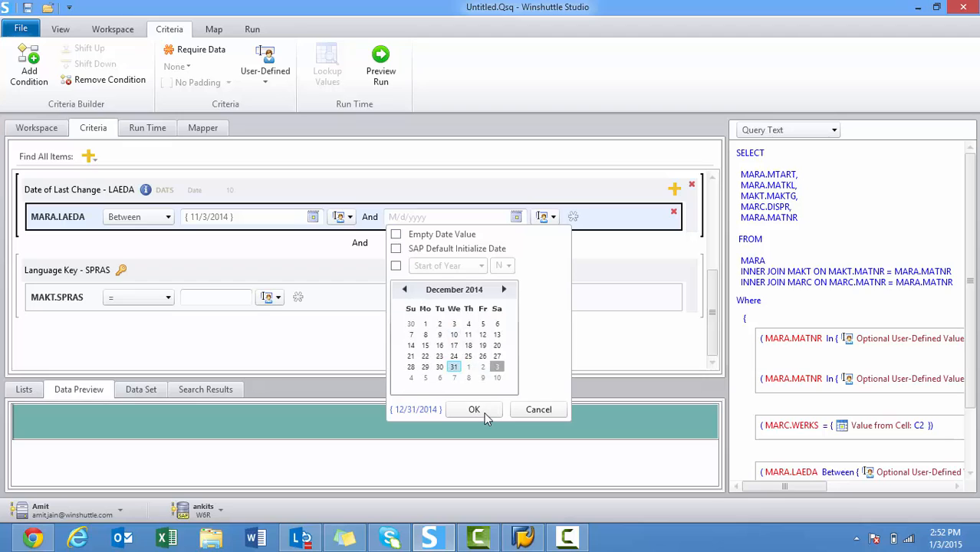
pyautogui.click(471, 410)
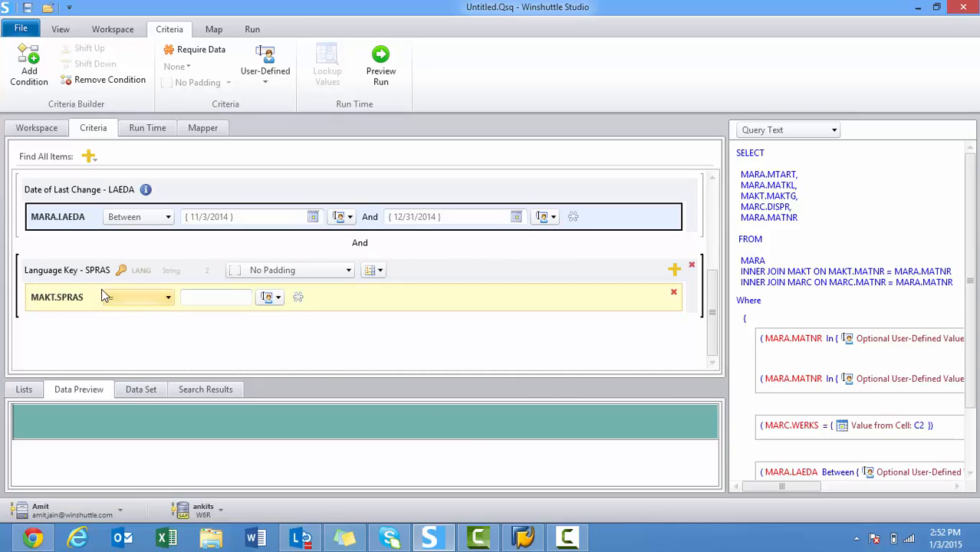
# Make the Language Key condition a required, user-defined value with its lookup restricted to SAP Only.
pyautogui.click(268, 301)
pyautogui.click(278, 356)
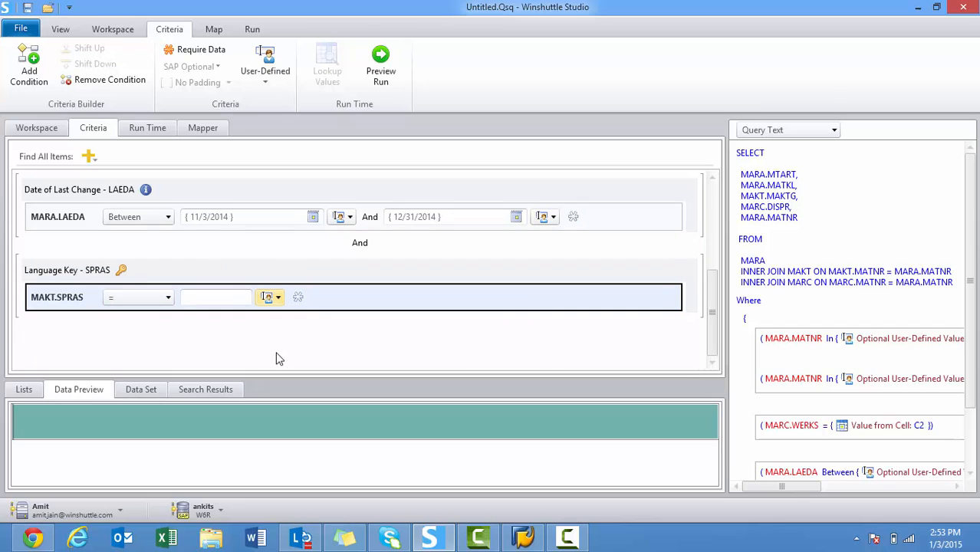
pyautogui.click(299, 299)
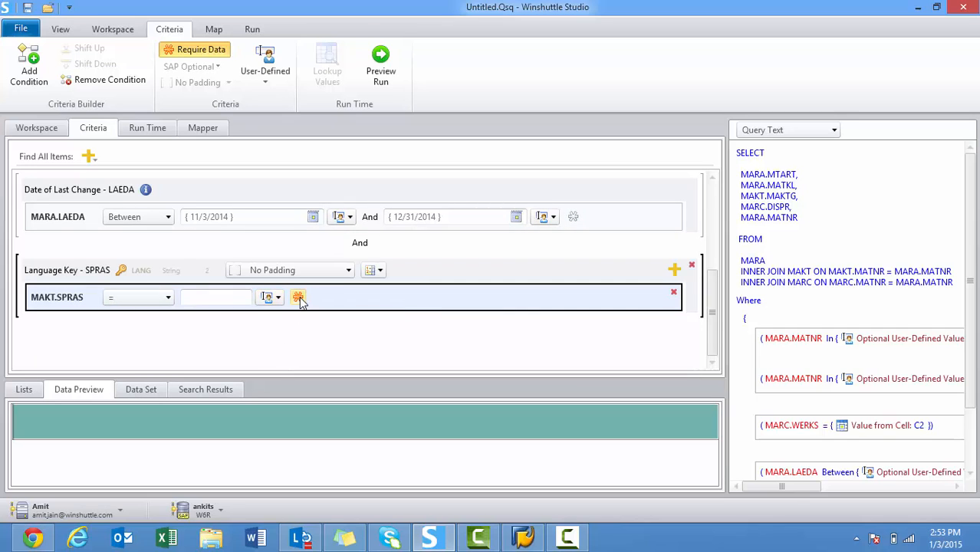
pyautogui.click(378, 271)
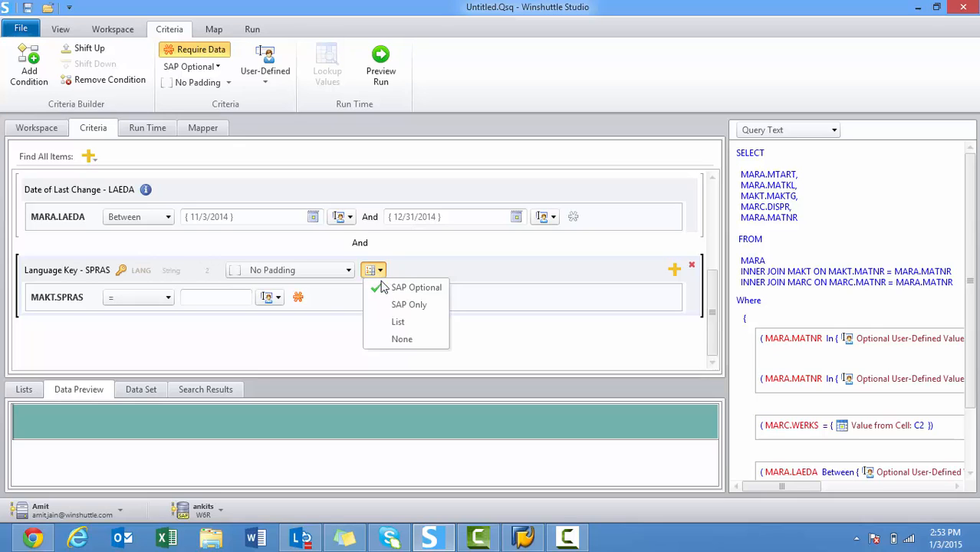
pyautogui.click(387, 305)
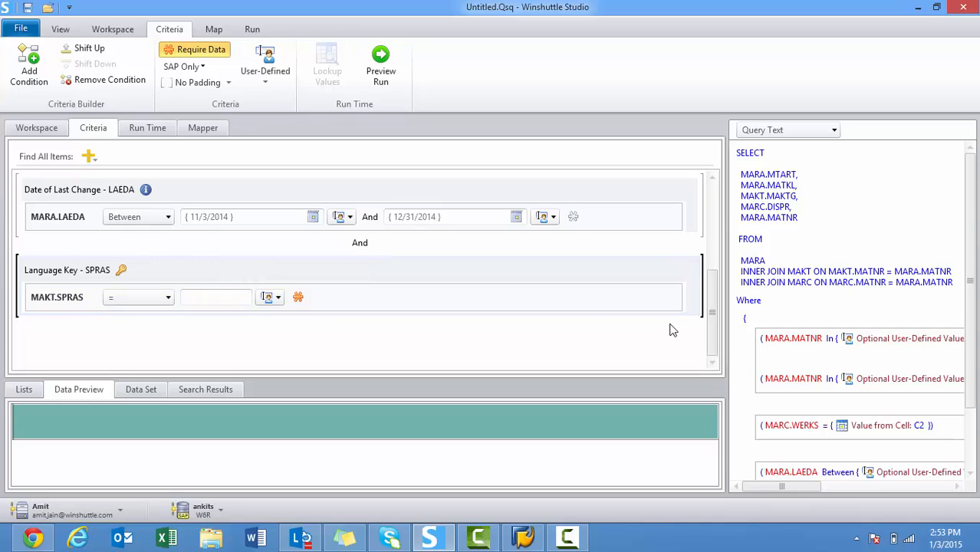
# Add the output field MARA.MTART - Material Type as a new condition in the query criteria.
pyautogui.click(89, 158)
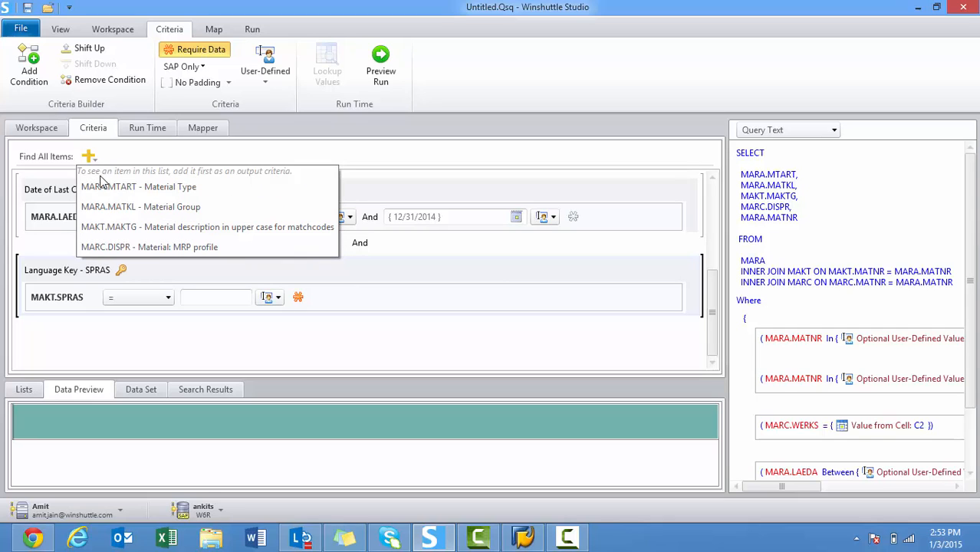
pyautogui.click(99, 198)
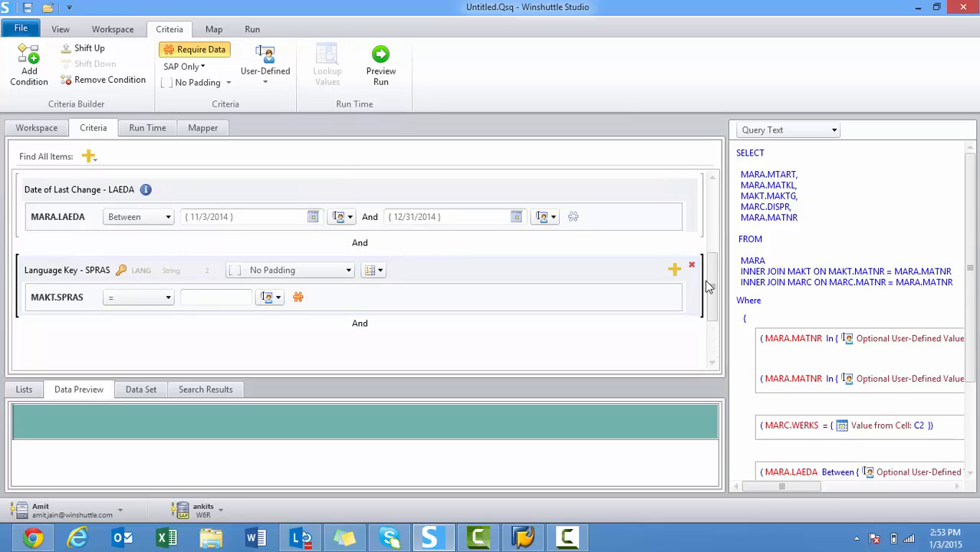
pyautogui.scroll(-1, 714, 326)
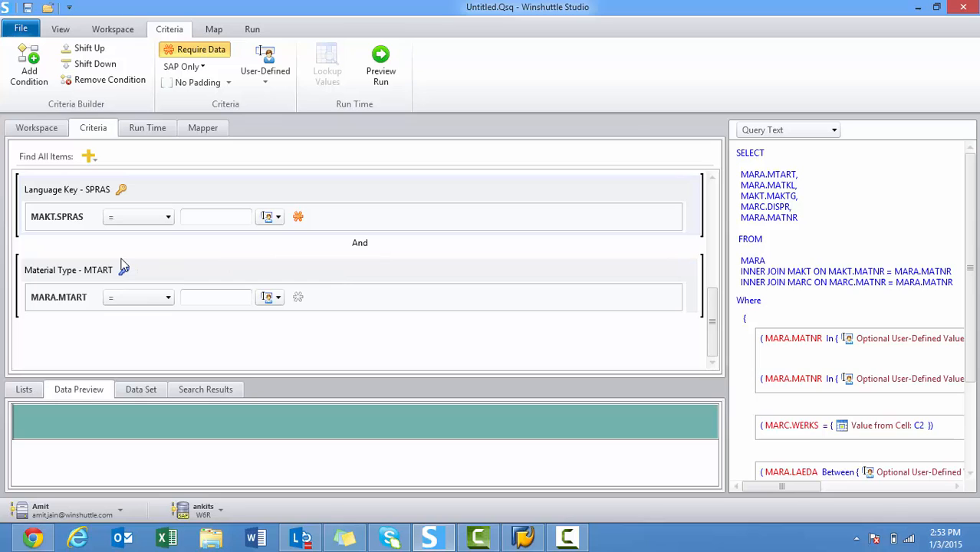
pyautogui.click(90, 158)
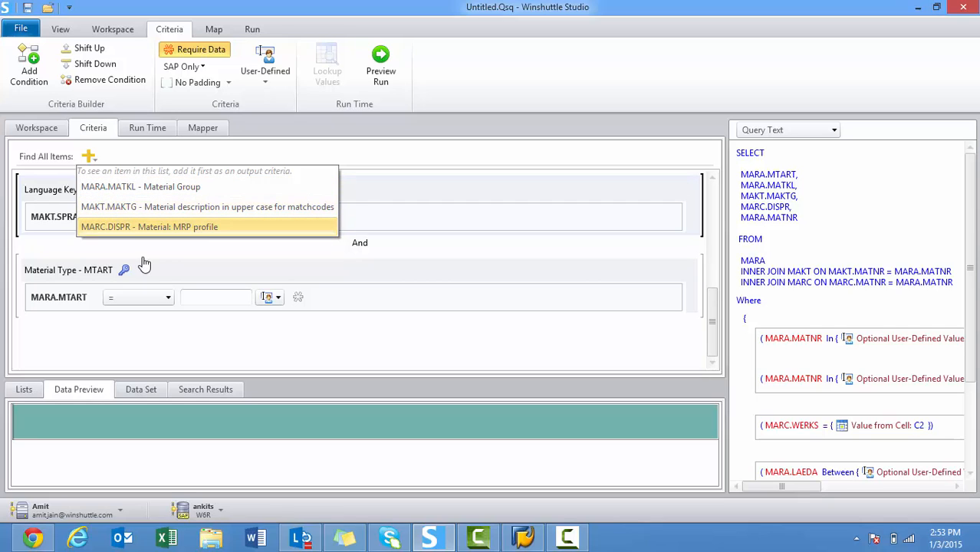
pyautogui.click(259, 347)
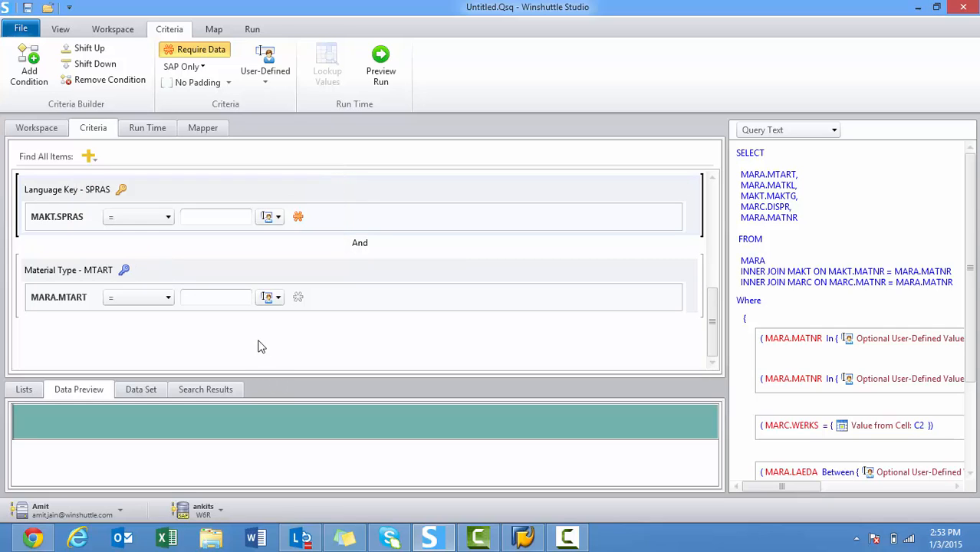
# Make the Material Type condition a user-defined value with the SAP Optional lookup.
pyautogui.click(247, 302)
pyautogui.click(270, 297)
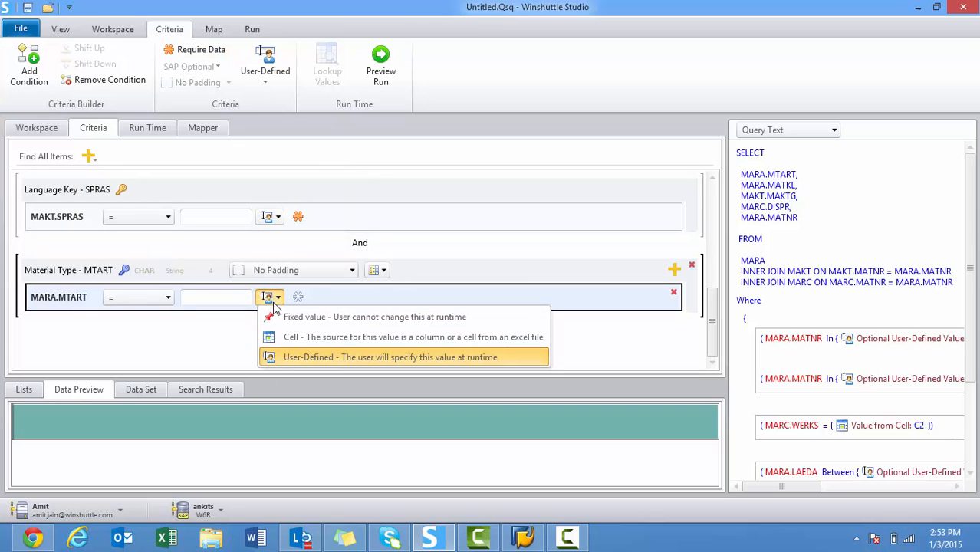
pyautogui.click(276, 357)
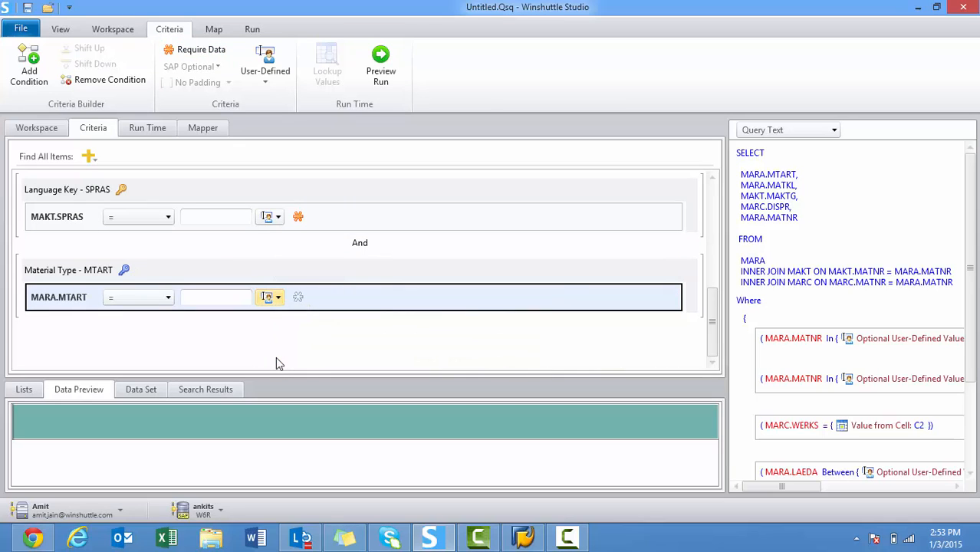
pyautogui.moveTo(301, 307)
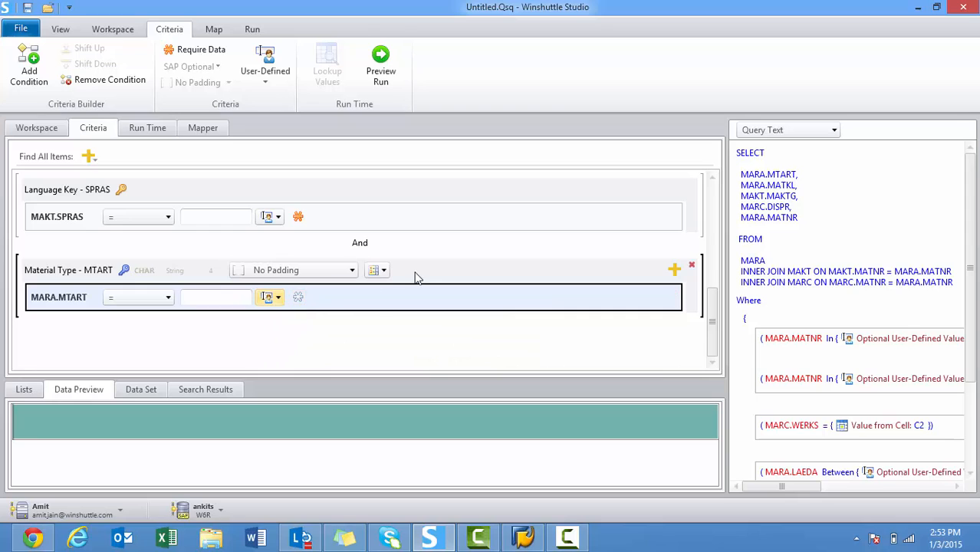
pyautogui.click(384, 273)
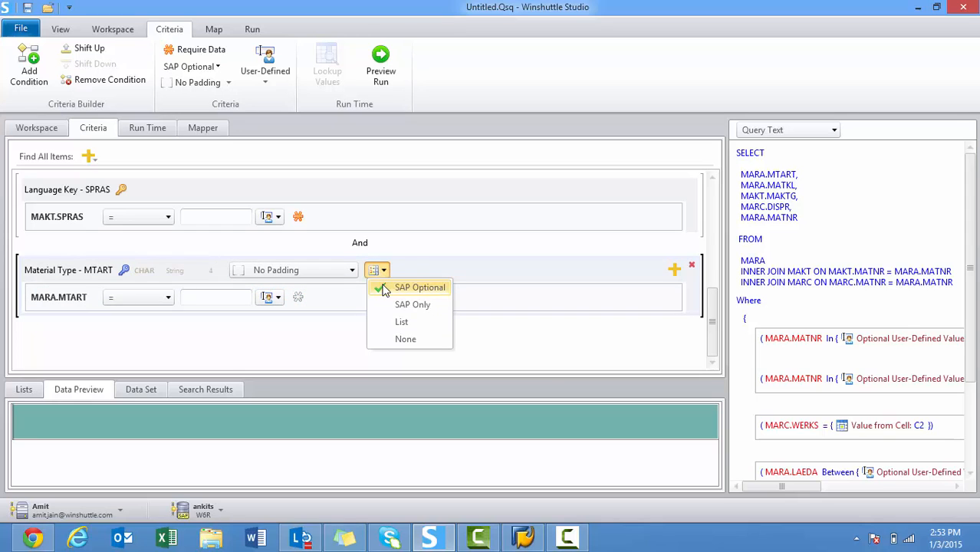
pyautogui.click(384, 288)
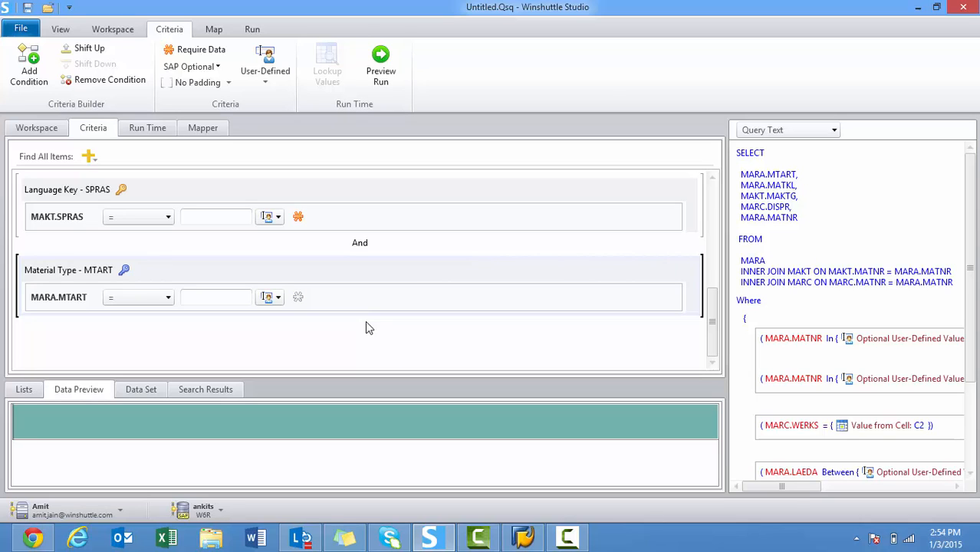
# Start a preview run of the query and look through the run-time criteria fields.
pyautogui.moveTo(715, 307); pyautogui.dragTo(719, 217)
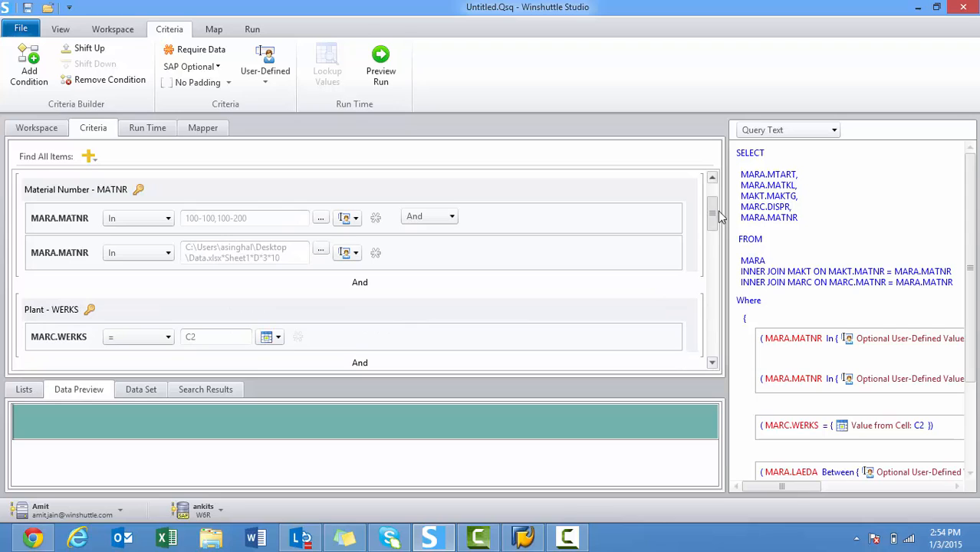
pyautogui.click(383, 73)
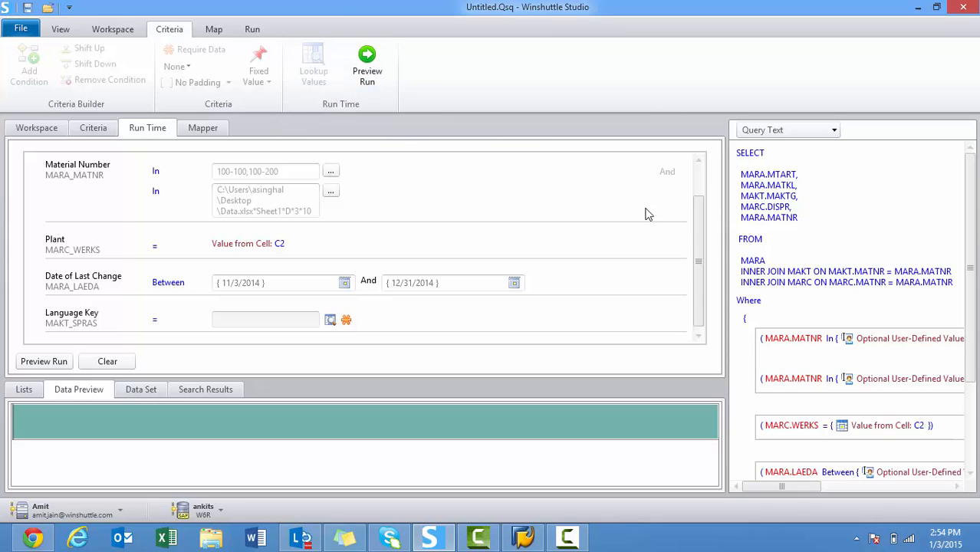
pyautogui.scroll(-2, 701, 261)
pyautogui.scroll(2, 703, 230)
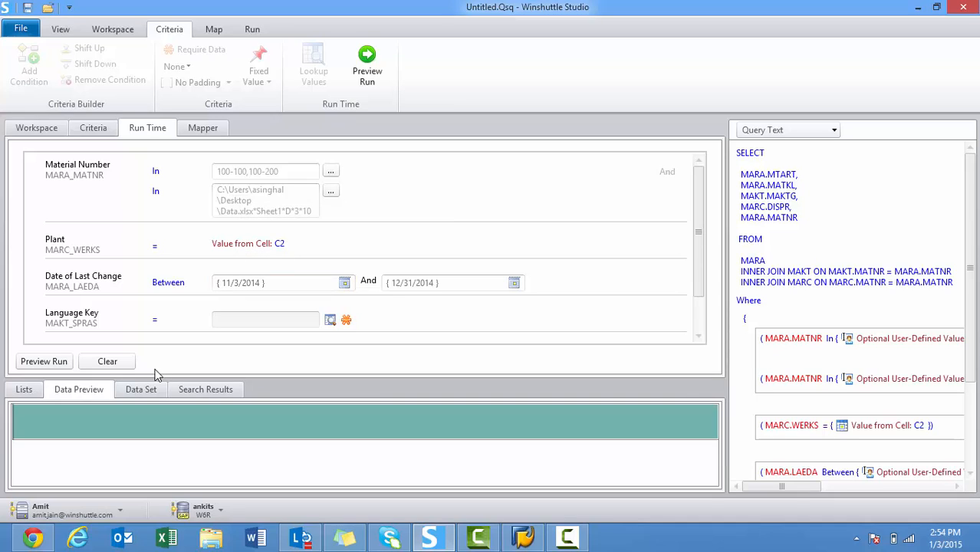
# Enter the Plant value 1000 in cell C2 of the data set's Sheet1.
pyautogui.click(144, 390)
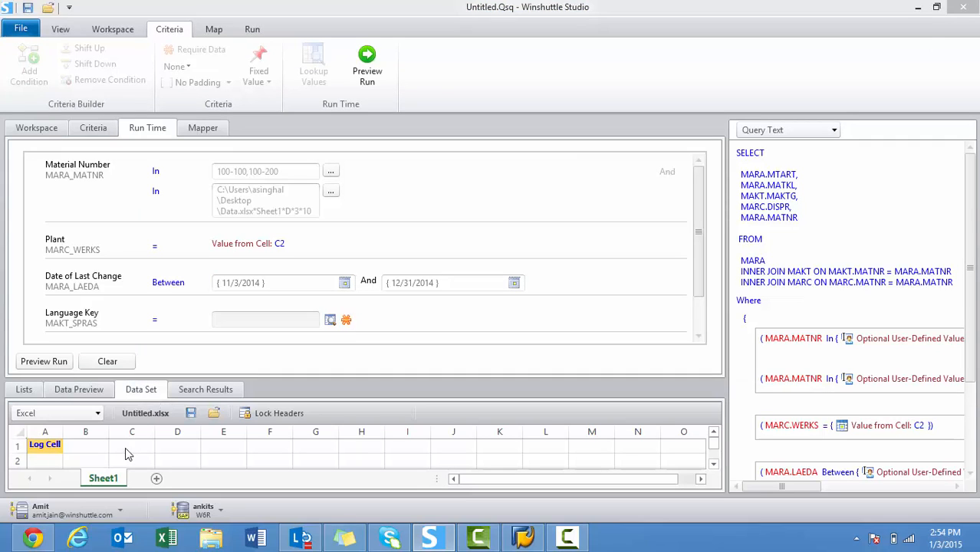
pyautogui.click(122, 459)
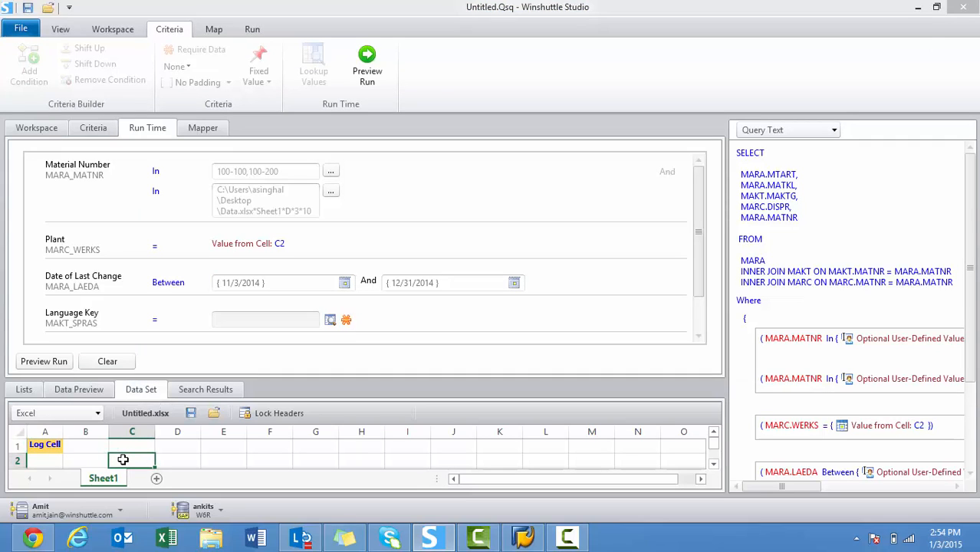
pyautogui.write('000')
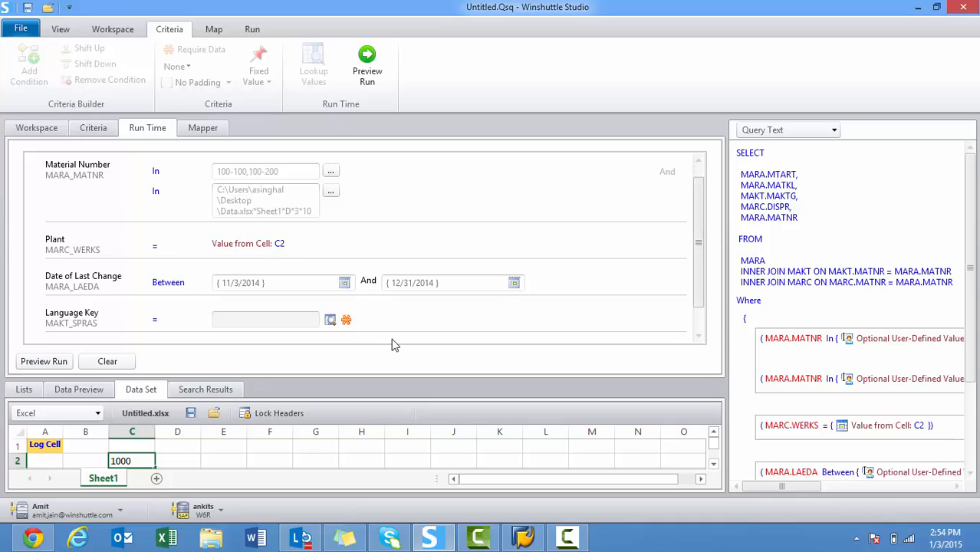
# Set the run-time Language Key to EN (English) from its SAP lookup values and start the preview run.
pyautogui.click(698, 337)
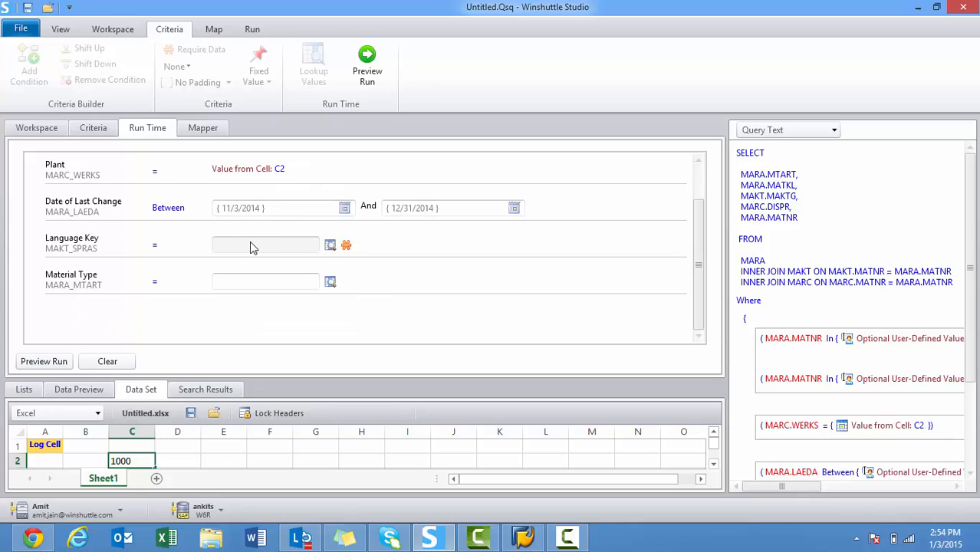
pyautogui.click(332, 250)
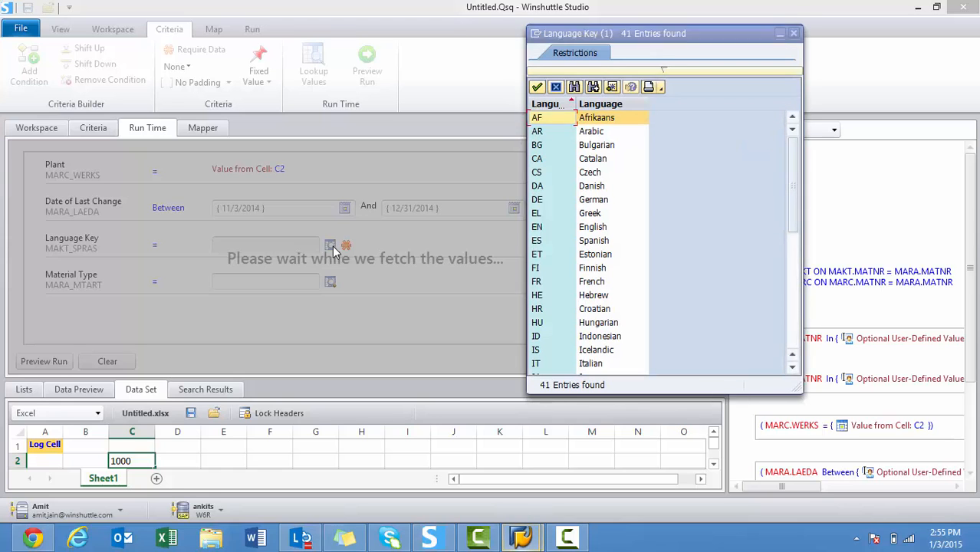
pyautogui.doubleClick(535, 227)
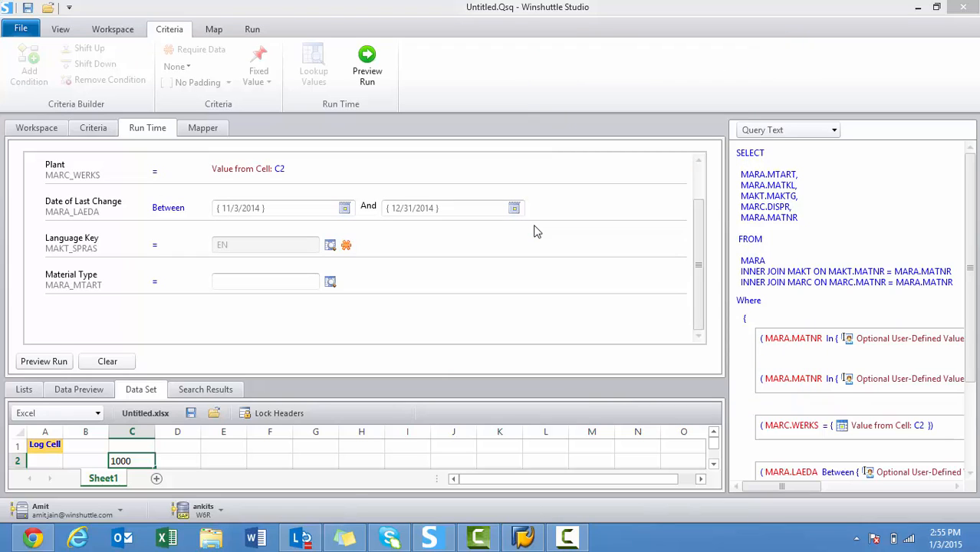
pyautogui.click(48, 361)
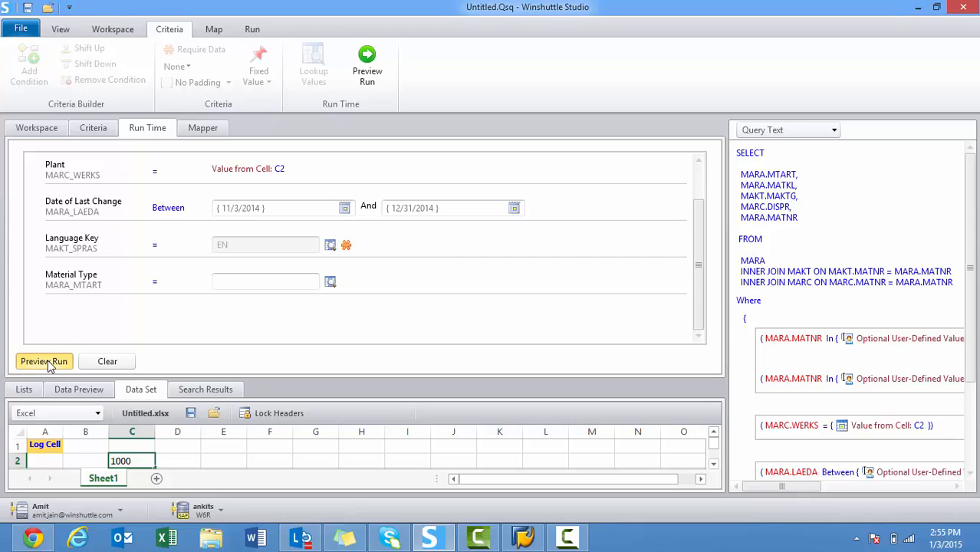